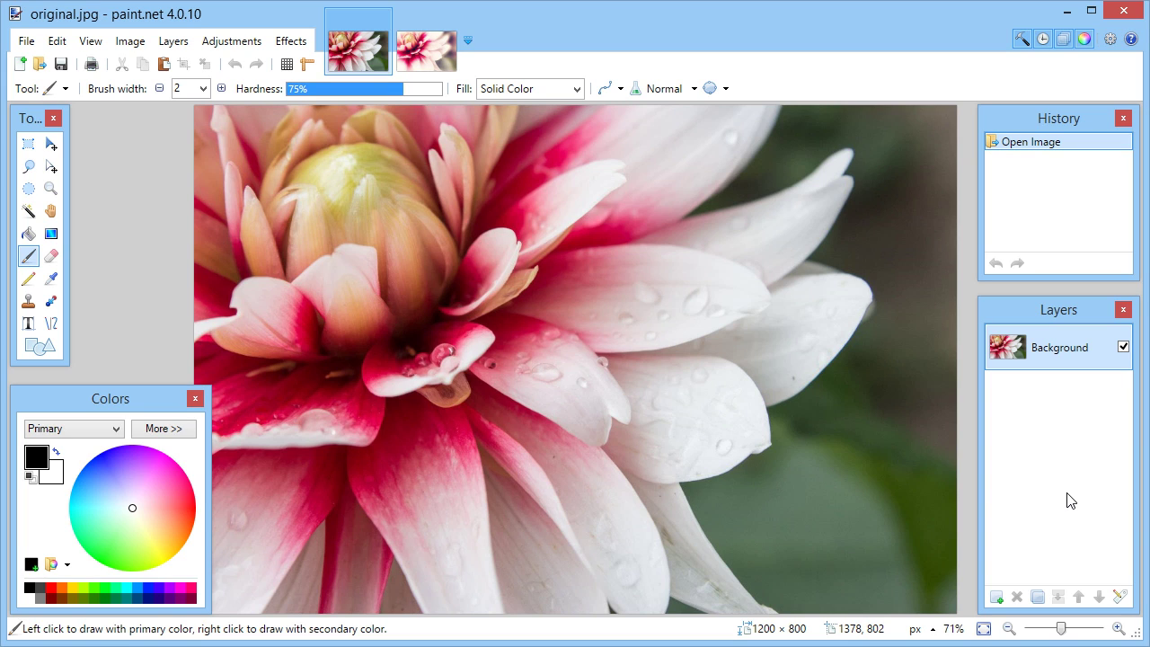
- Compare with final.jpg, return to original.jpg, and duplicate the dahlia photo layer
{"action": "left_click", "coordinate": [432, 53]}
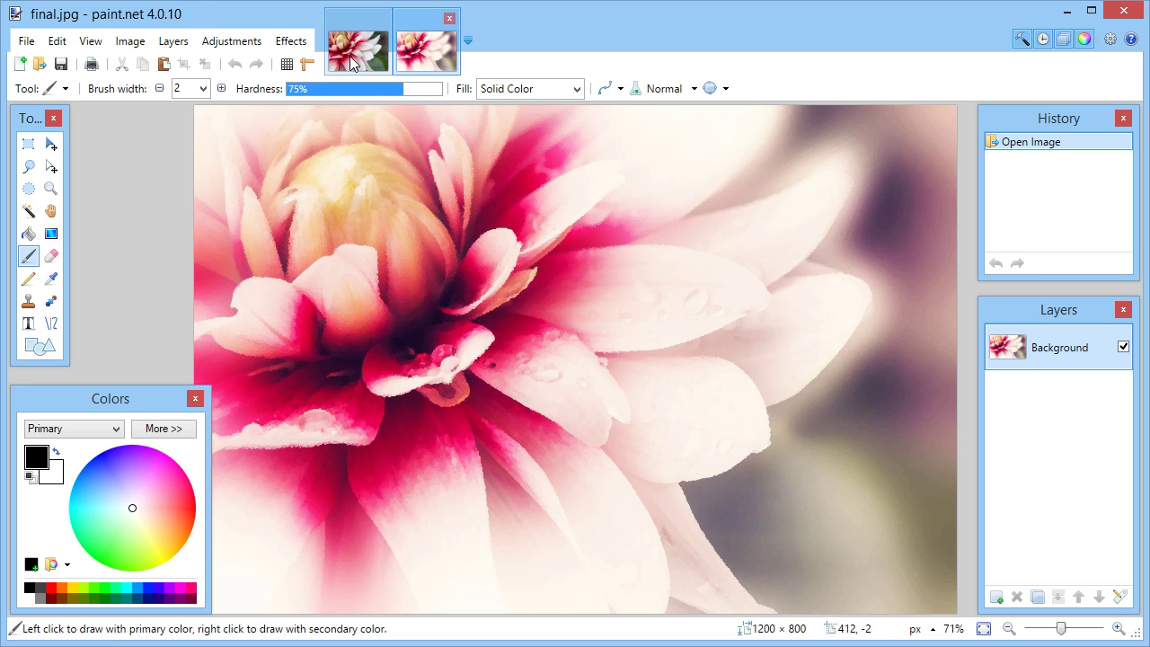
{"action": "left_click", "coordinate": [358, 50]}
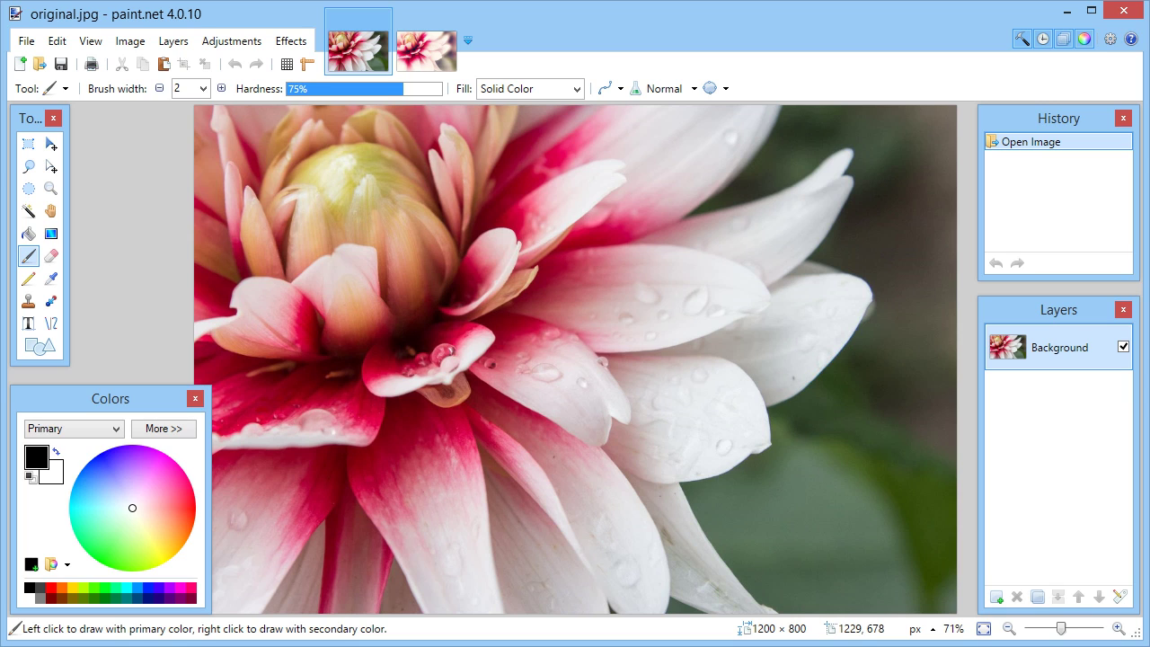
{"action": "left_click", "coordinate": [1038, 597]}
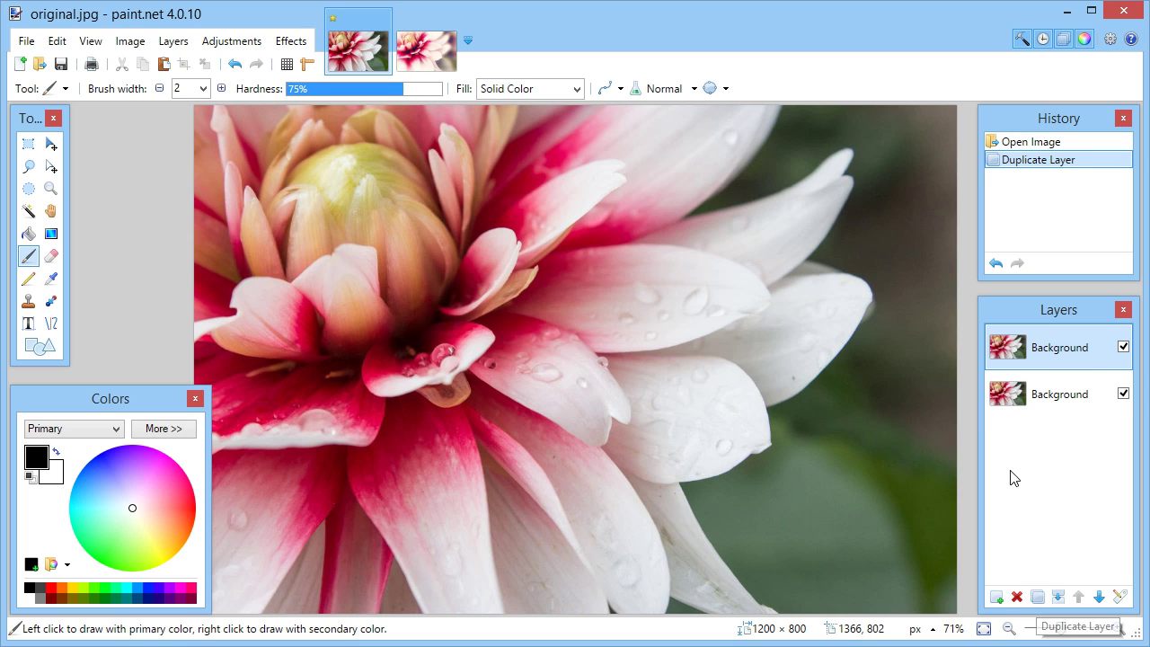
- Apply a Gaussian Blur of radius 79 to the top layer copy
{"action": "left_click", "coordinate": [285, 46]}
{"action": "mouse_move", "coordinate": [346, 102]}
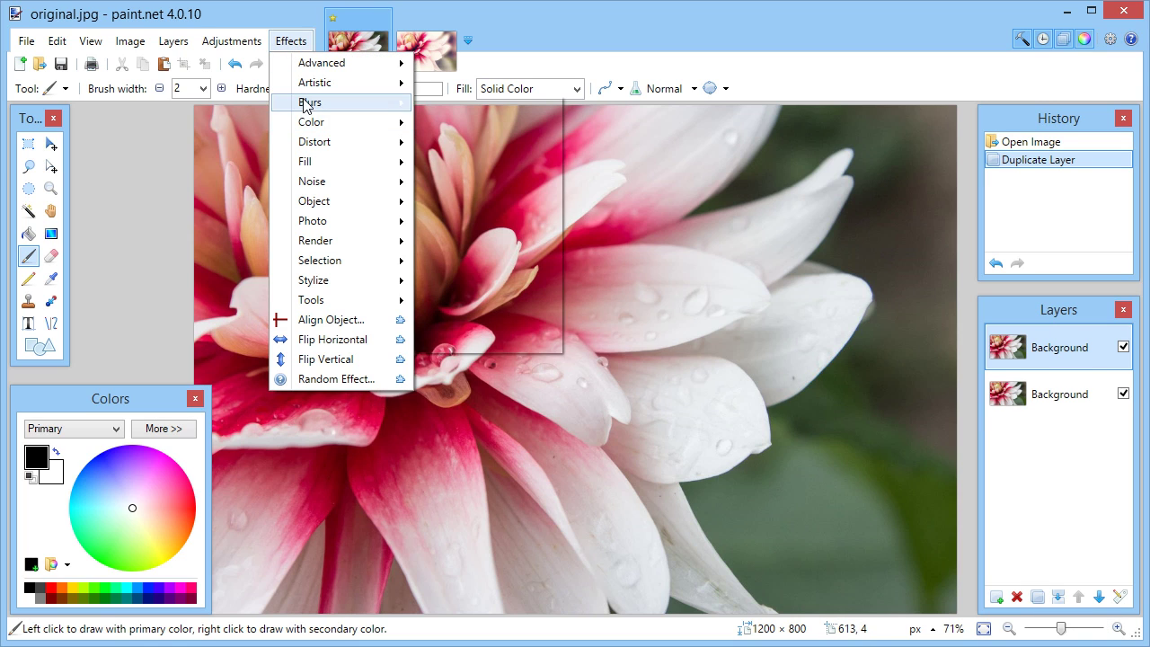
{"action": "left_click", "coordinate": [436, 143]}
{"action": "left_click_drag", "start_coordinate": [555, 275], "coordinate": [644, 356]}
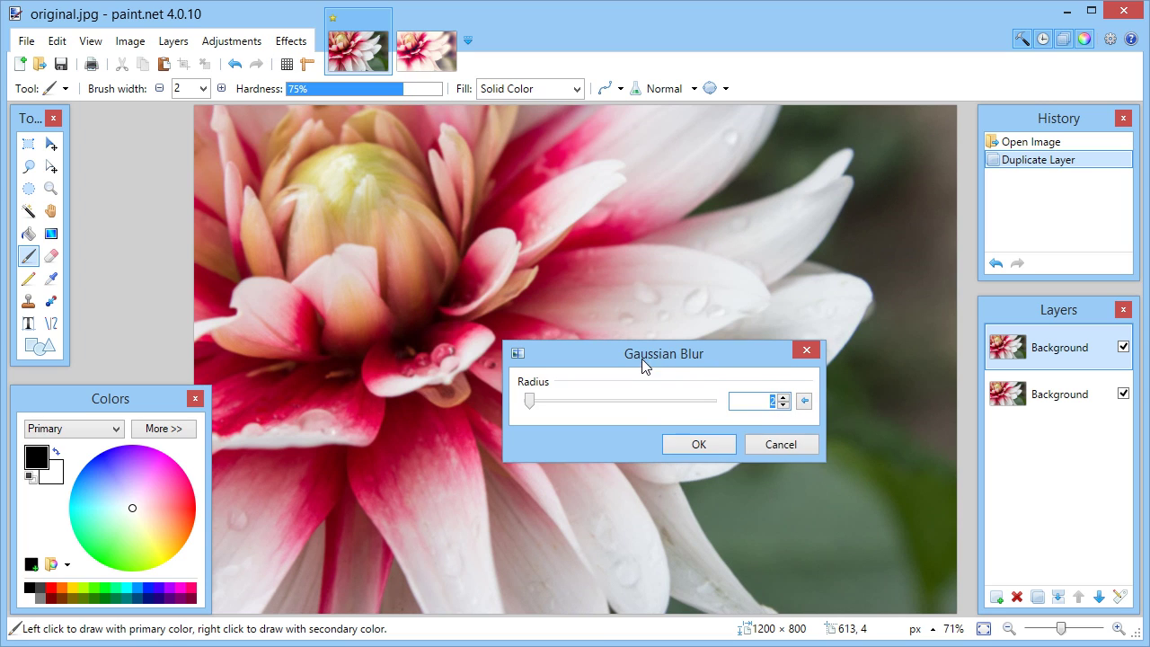
{"action": "left_click_drag", "start_coordinate": [529, 404], "coordinate": [599, 403]}
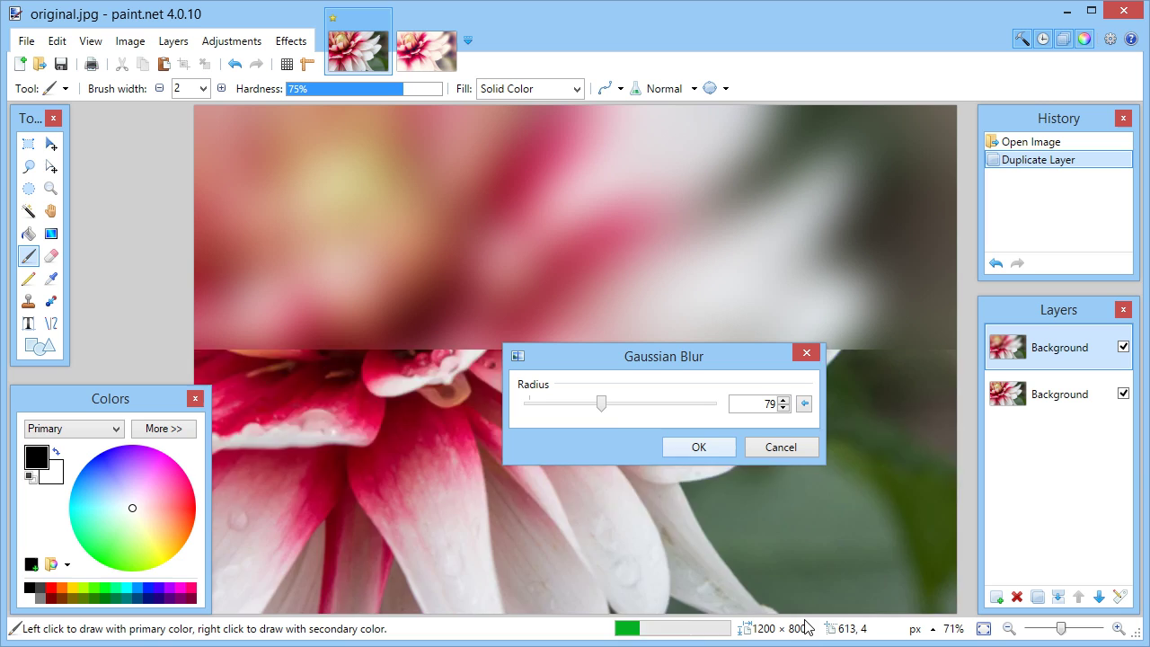
{"action": "left_click", "coordinate": [694, 448]}
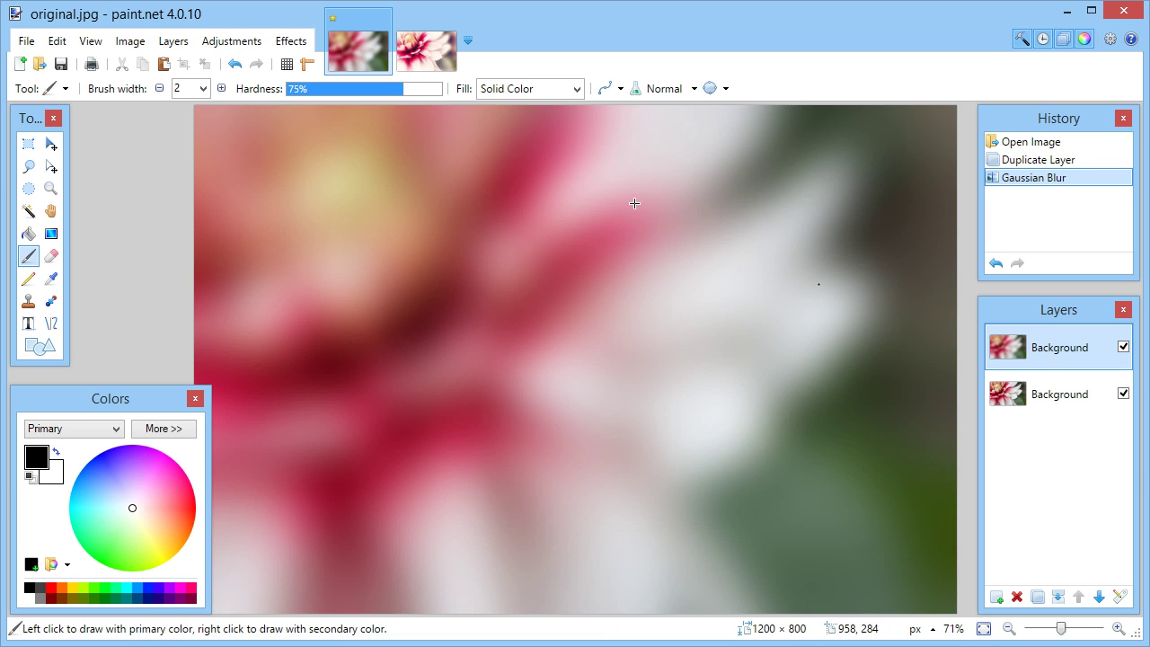
- Bend the Luminosity curve upward to brighten the blurred top layer
{"action": "left_click", "coordinate": [229, 45]}
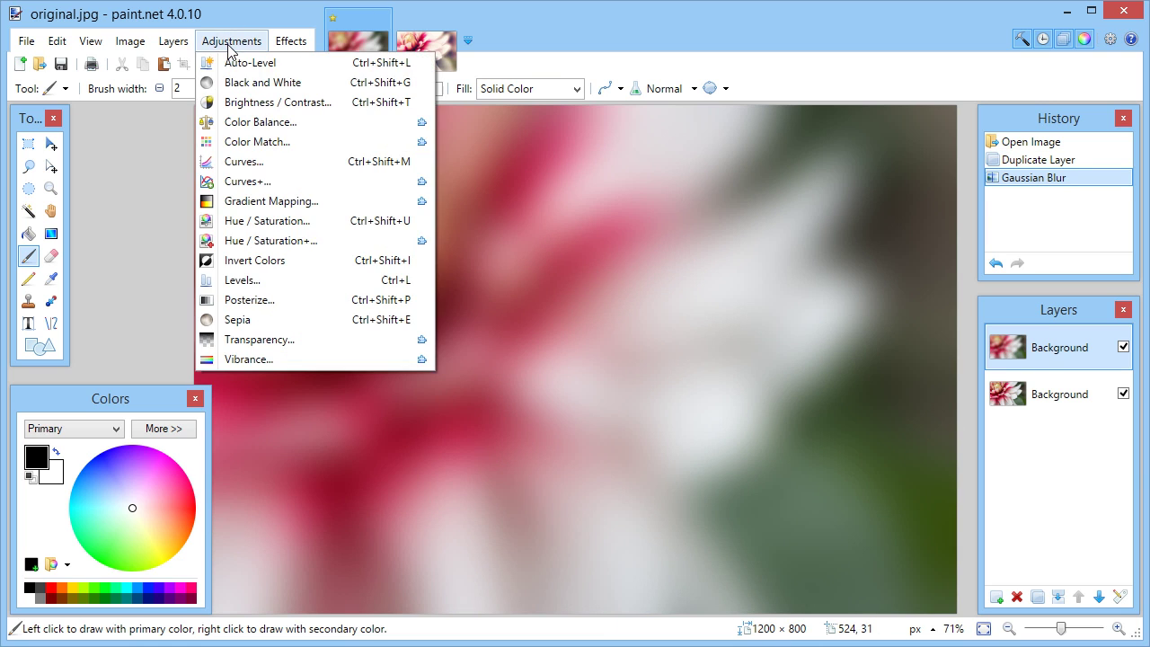
{"action": "left_click", "coordinate": [243, 161]}
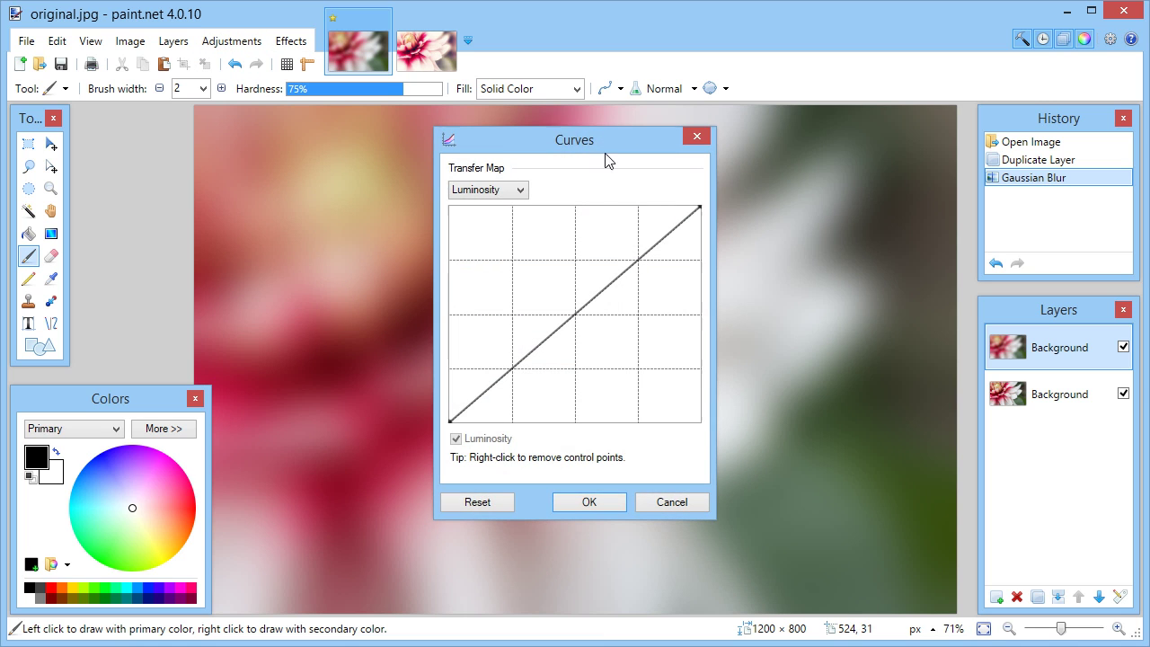
{"action": "left_click_drag", "start_coordinate": [607, 160], "coordinate": [779, 203]}
{"action": "left_click_drag", "start_coordinate": [786, 282], "coordinate": [786, 275]}
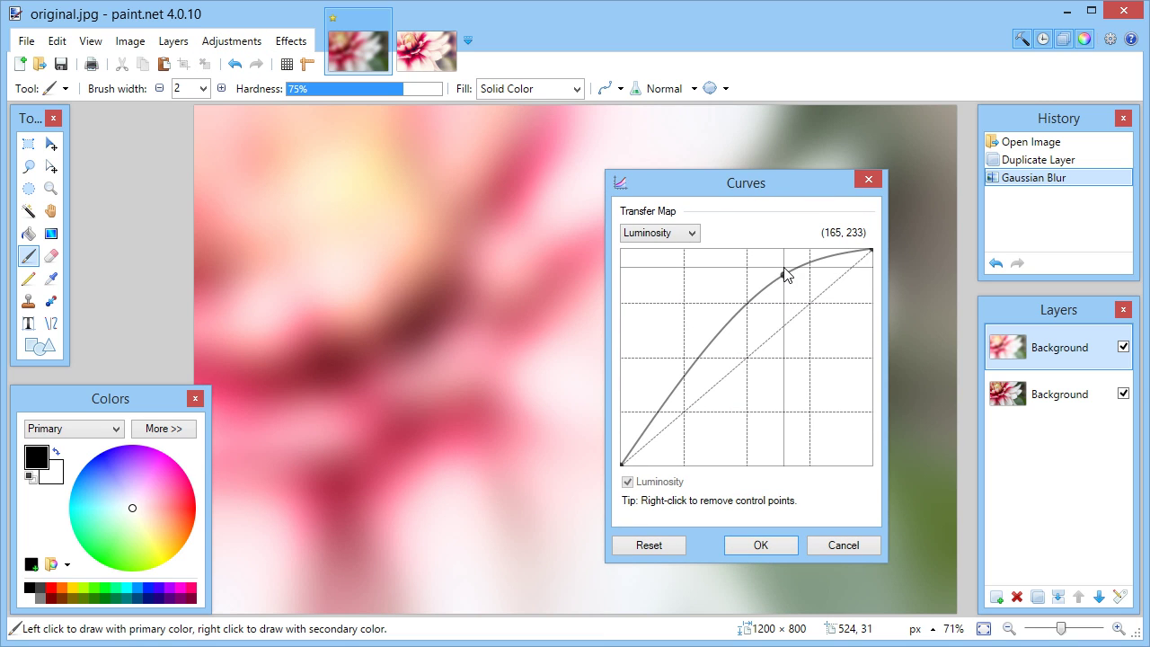
{"action": "left_click_drag", "start_coordinate": [746, 188], "coordinate": [728, 153]}
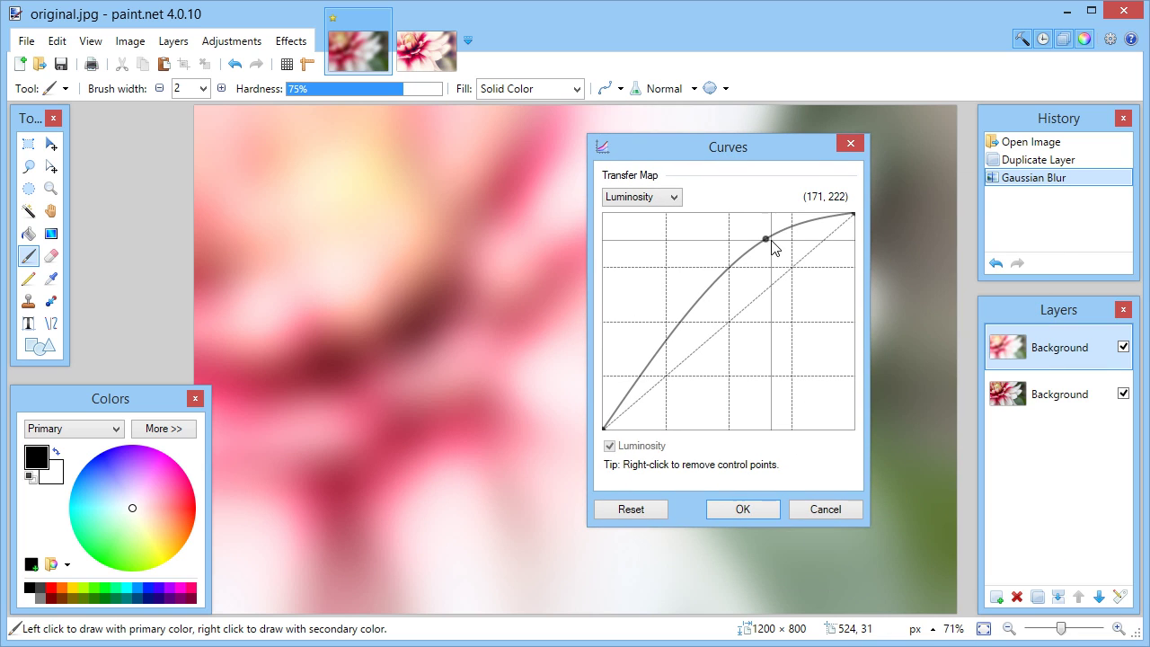
{"action": "left_click_drag", "start_coordinate": [769, 241], "coordinate": [777, 233]}
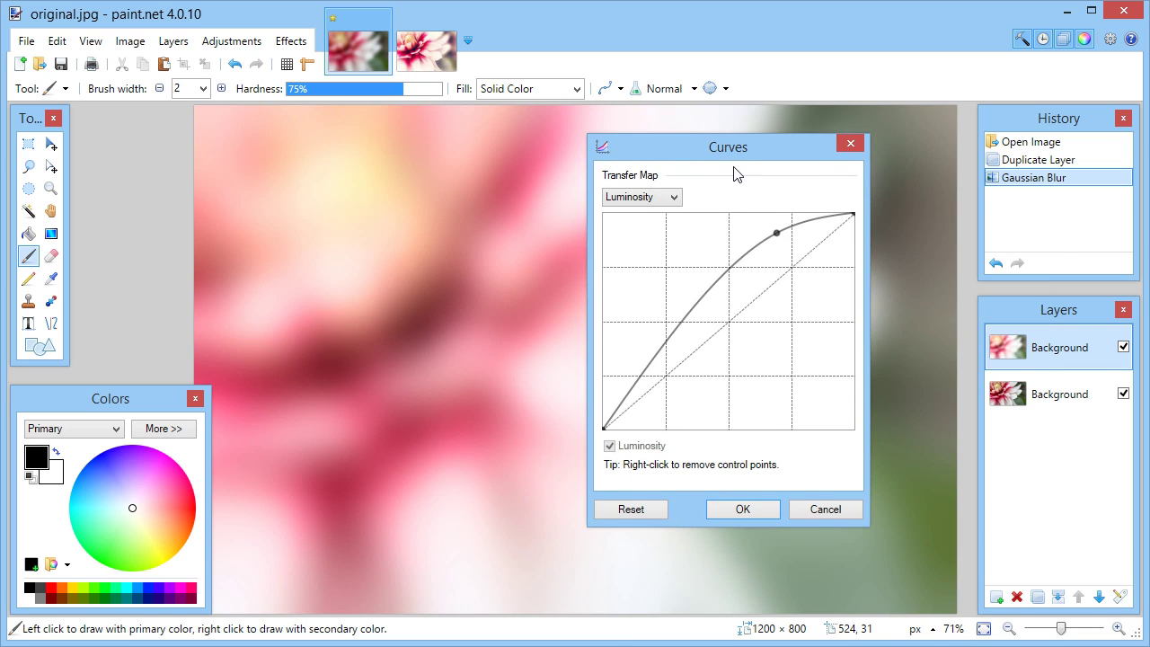
{"action": "left_click_drag", "start_coordinate": [735, 174], "coordinate": [499, 119]}
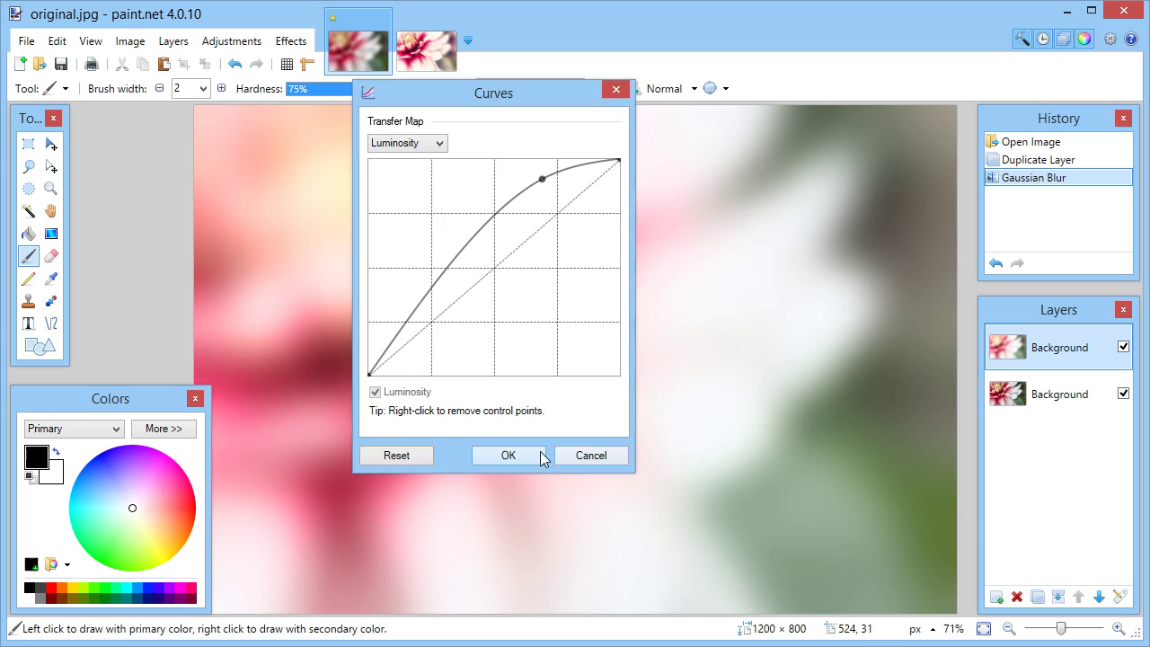
{"action": "left_click", "coordinate": [508, 456]}
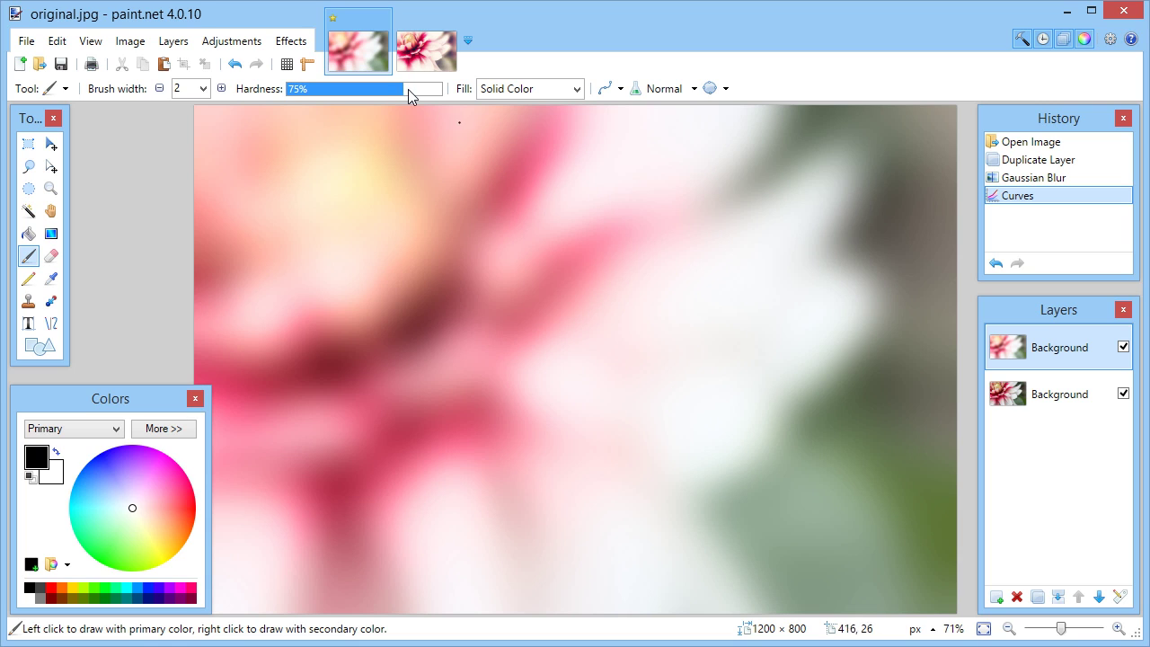
- Set brush hardness to 0% and Eraser width to 450, then view final.jpg for comparison
{"action": "left_click_drag", "start_coordinate": [319, 89], "coordinate": [255, 102]}
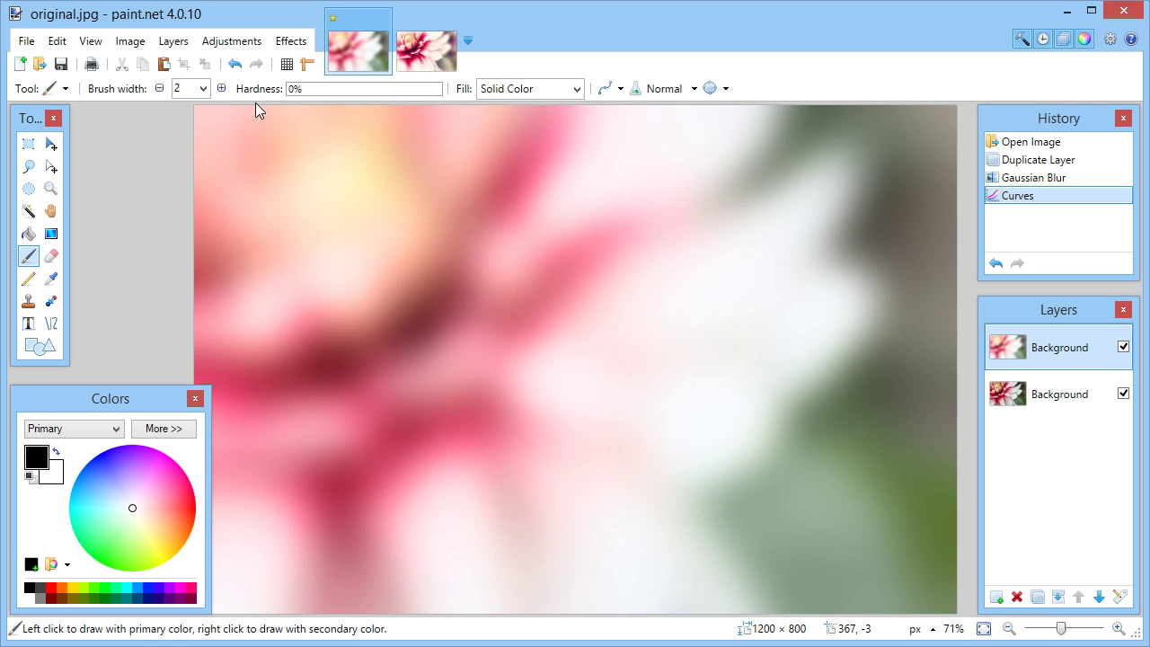
{"action": "left_click", "coordinate": [57, 263]}
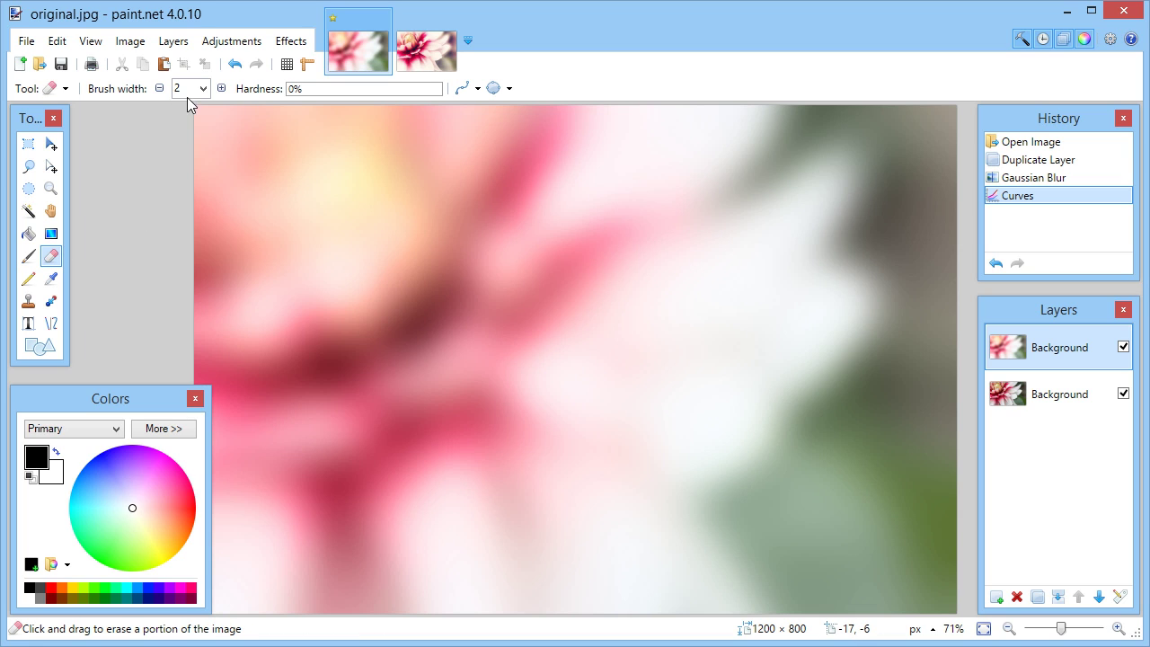
{"action": "scroll", "coordinate": [188, 90], "scroll_direction": "up", "scroll_amount": 6}
{"action": "scroll", "coordinate": [351, 236], "scroll_direction": "up", "scroll_amount": 20}
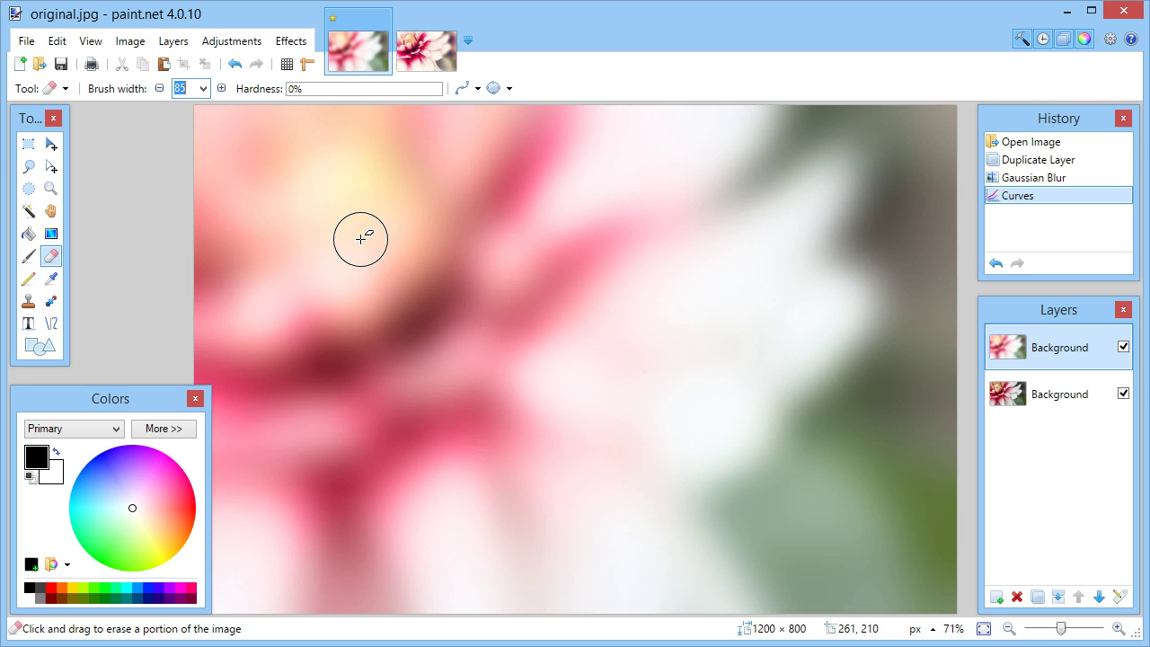
{"action": "scroll", "coordinate": [364, 247], "scroll_direction": "down", "scroll_amount": 5}
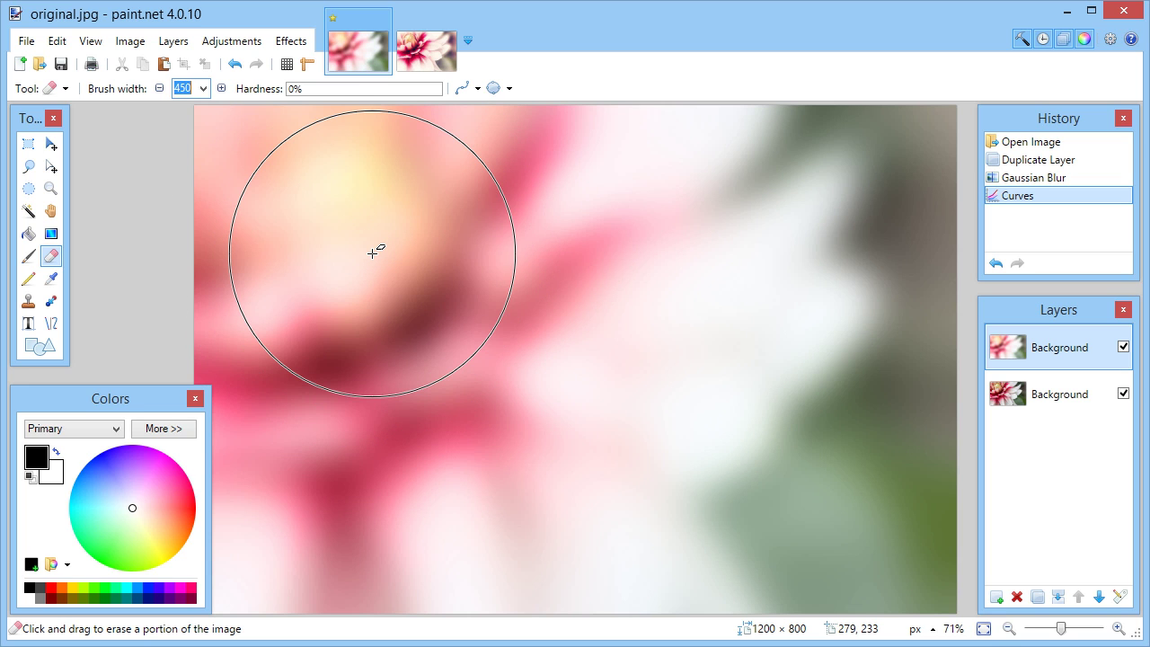
{"action": "left_click", "coordinate": [427, 52]}
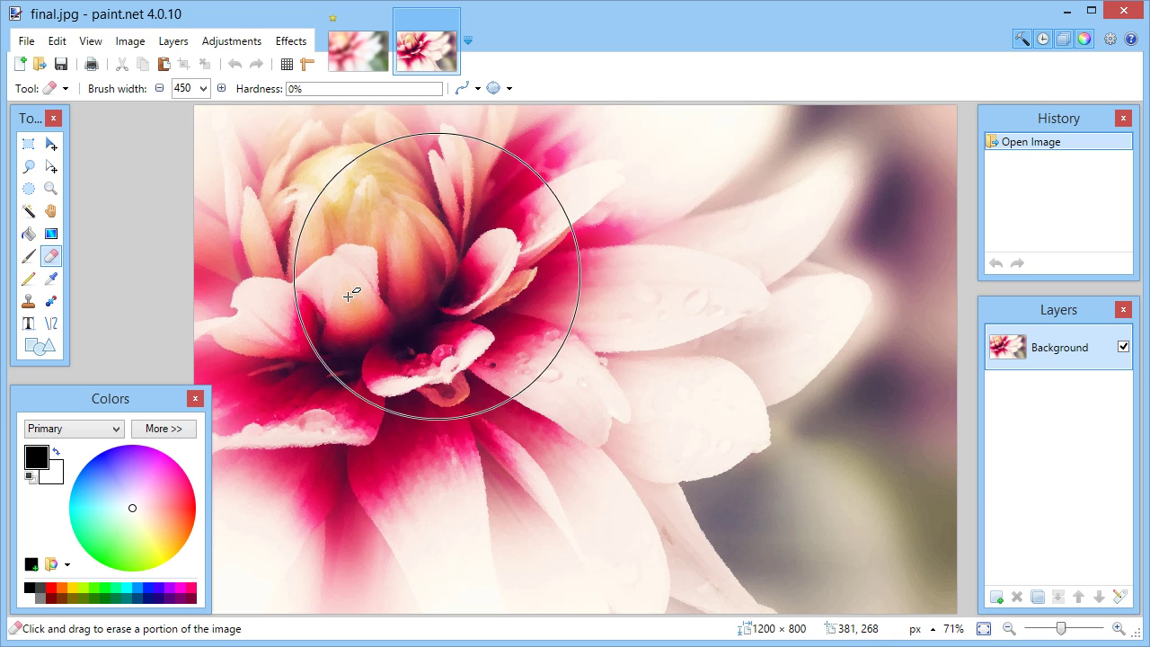
- Back in original.jpg, erase the blur over the flower centre and right petals, redoing one stroke
{"action": "left_click", "coordinate": [359, 47]}
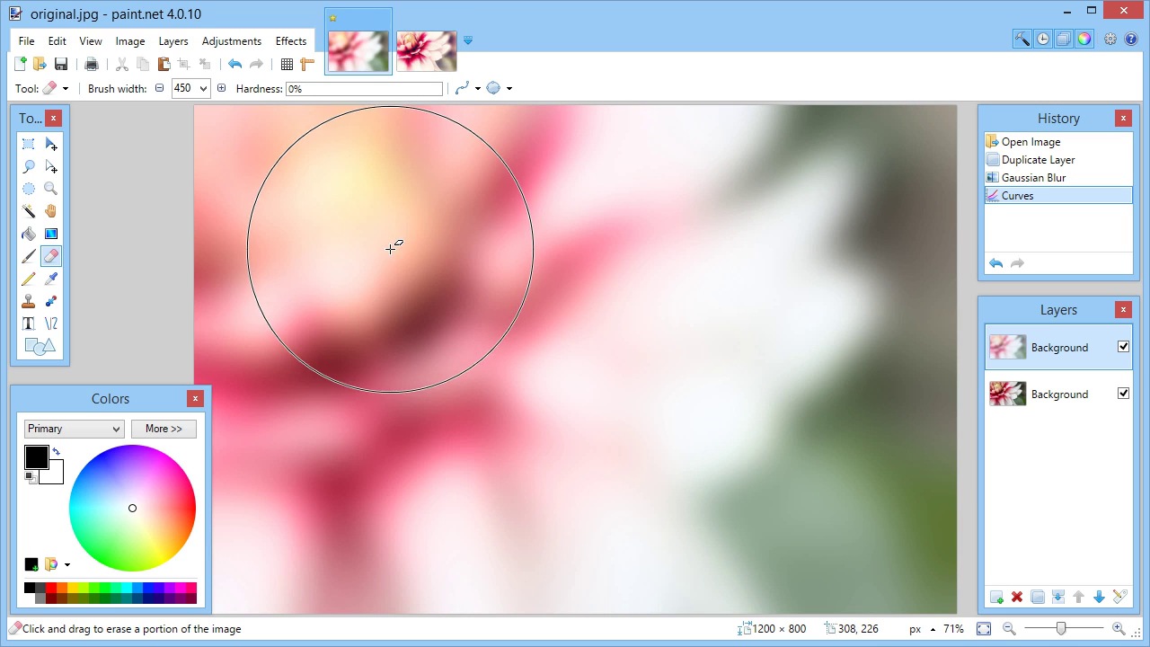
{"action": "left_click", "coordinate": [390, 258]}
{"action": "left_click", "coordinate": [347, 335]}
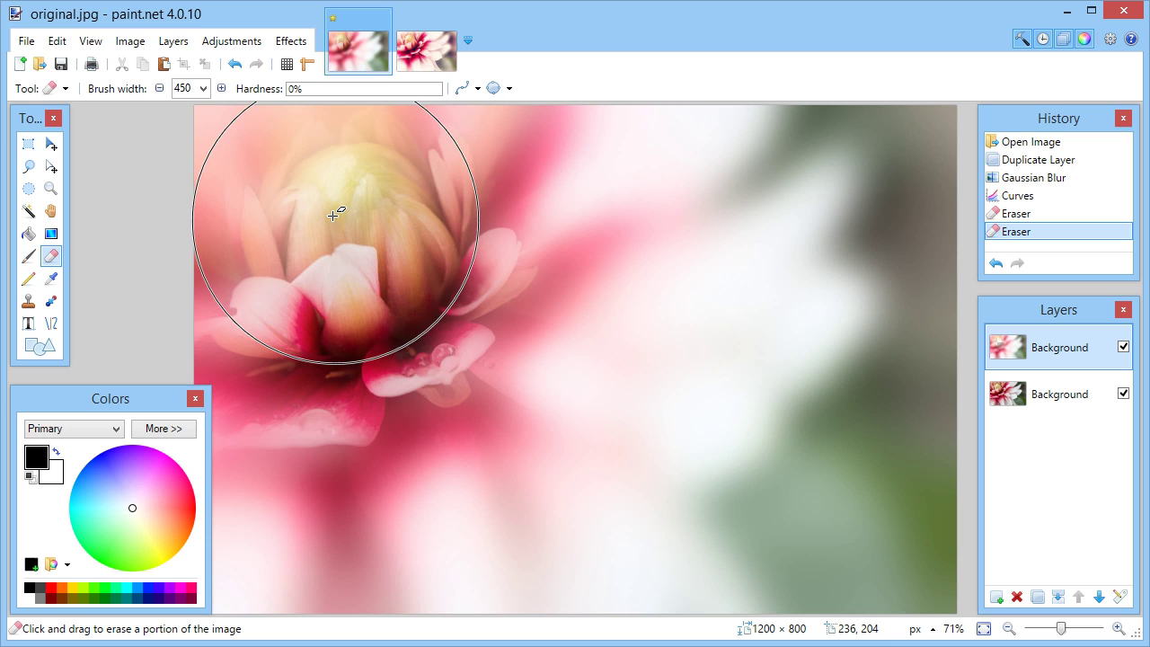
{"action": "left_click", "coordinate": [297, 193]}
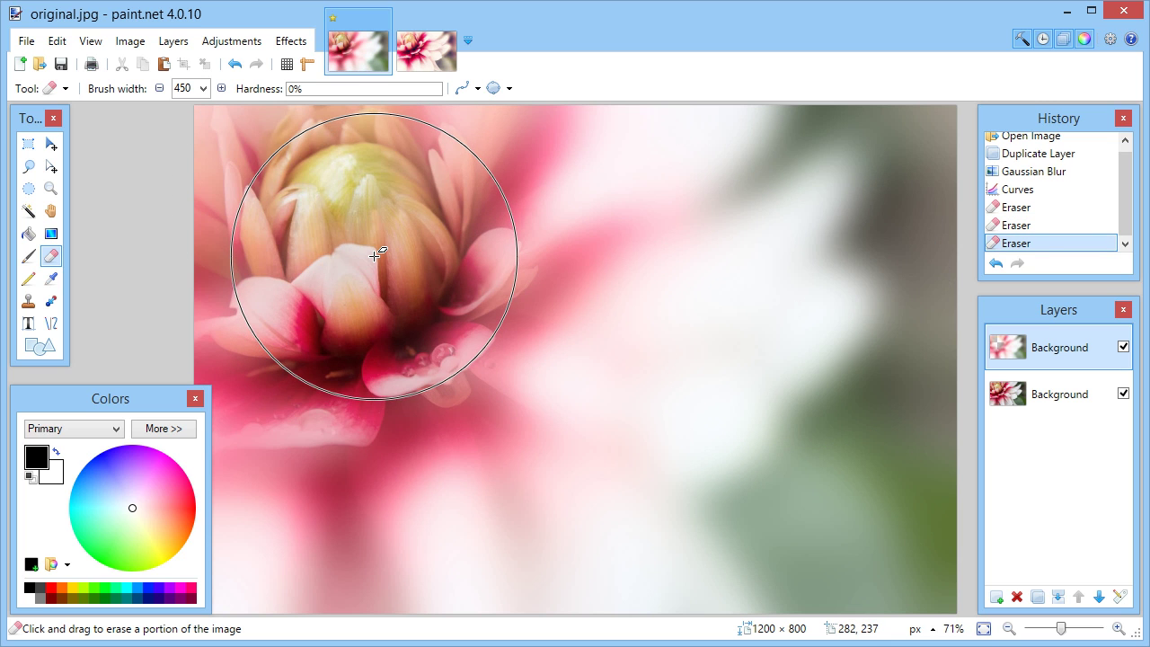
{"action": "mouse_move", "coordinate": [376, 240]}
{"action": "left_mouse_down"}
{"action": "mouse_move", "coordinate": [655, 331]}
{"action": "mouse_move", "coordinate": [807, 355]}
{"action": "left_mouse_up"}
{"action": "key", "text": "ctrl+z"}
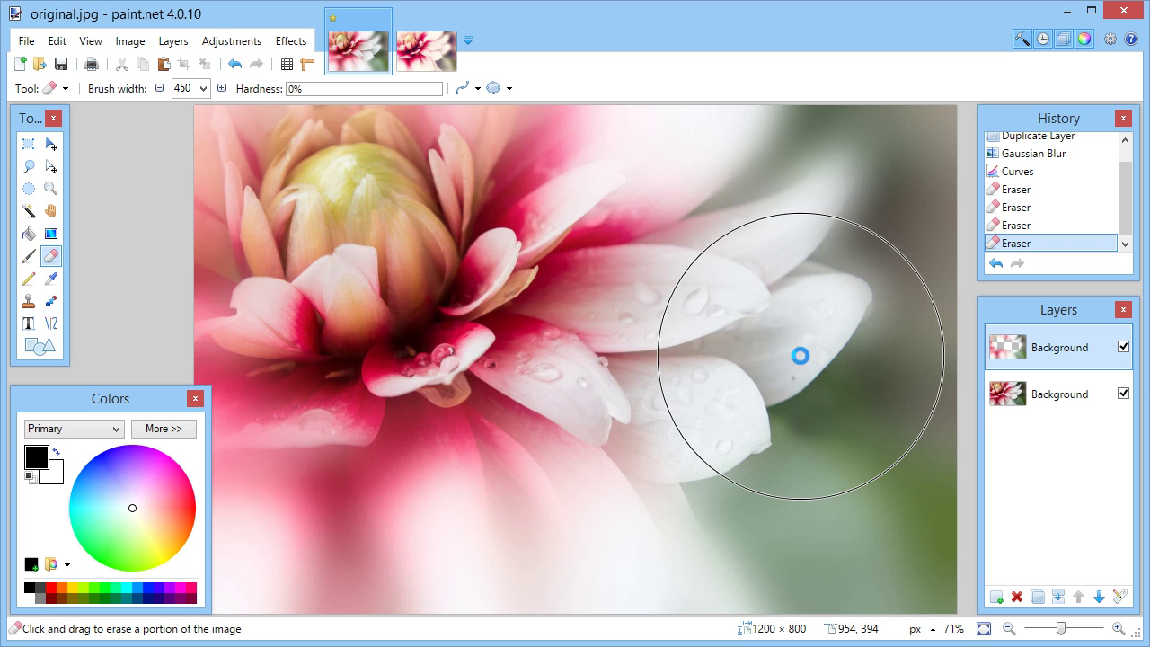
{"action": "mouse_move", "coordinate": [463, 242]}
{"action": "left_mouse_down"}
{"action": "mouse_move", "coordinate": [566, 333]}
{"action": "mouse_move", "coordinate": [737, 338]}
{"action": "mouse_move", "coordinate": [733, 316]}
{"action": "mouse_move", "coordinate": [604, 426]}
{"action": "mouse_move", "coordinate": [635, 441]}
{"action": "mouse_move", "coordinate": [453, 463]}
{"action": "mouse_move", "coordinate": [400, 356]}
{"action": "mouse_move", "coordinate": [309, 232]}
{"action": "left_mouse_up"}
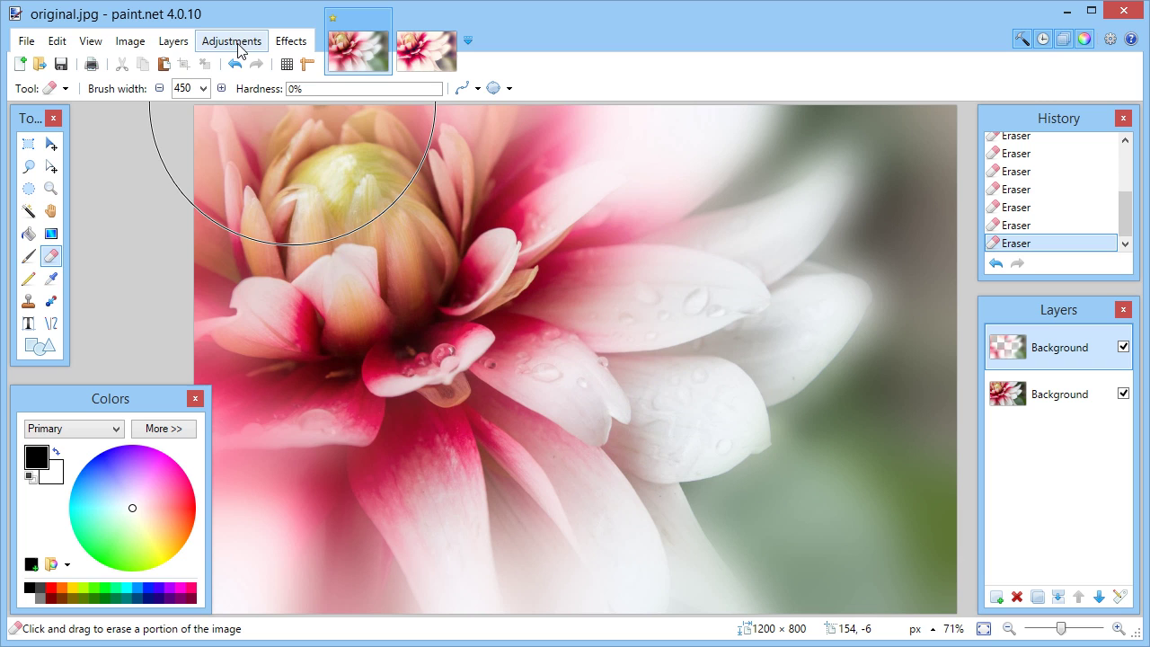
- Apply an S-shaped Luminosity curve with the lower point raised slightly for contrast
{"action": "left_click", "coordinate": [191, 45]}
{"action": "mouse_move", "coordinate": [231, 41]}
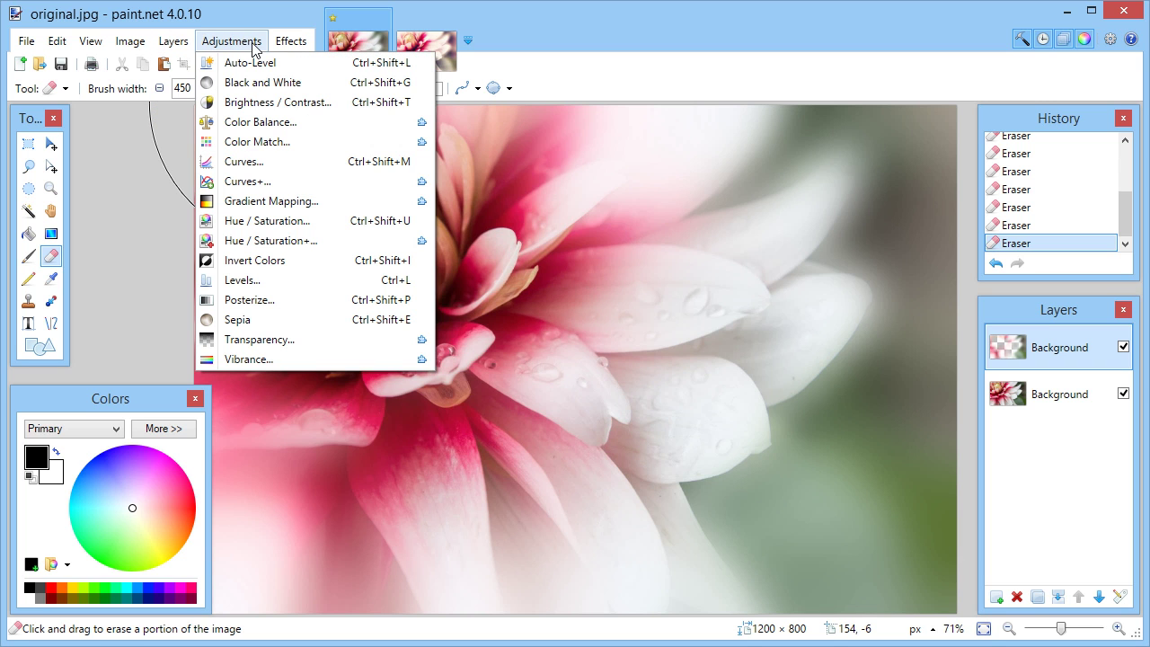
{"action": "left_click", "coordinate": [267, 161]}
{"action": "left_click_drag", "start_coordinate": [552, 143], "coordinate": [850, 170]}
{"action": "left_click_drag", "start_coordinate": [836, 335], "coordinate": [811, 404]}
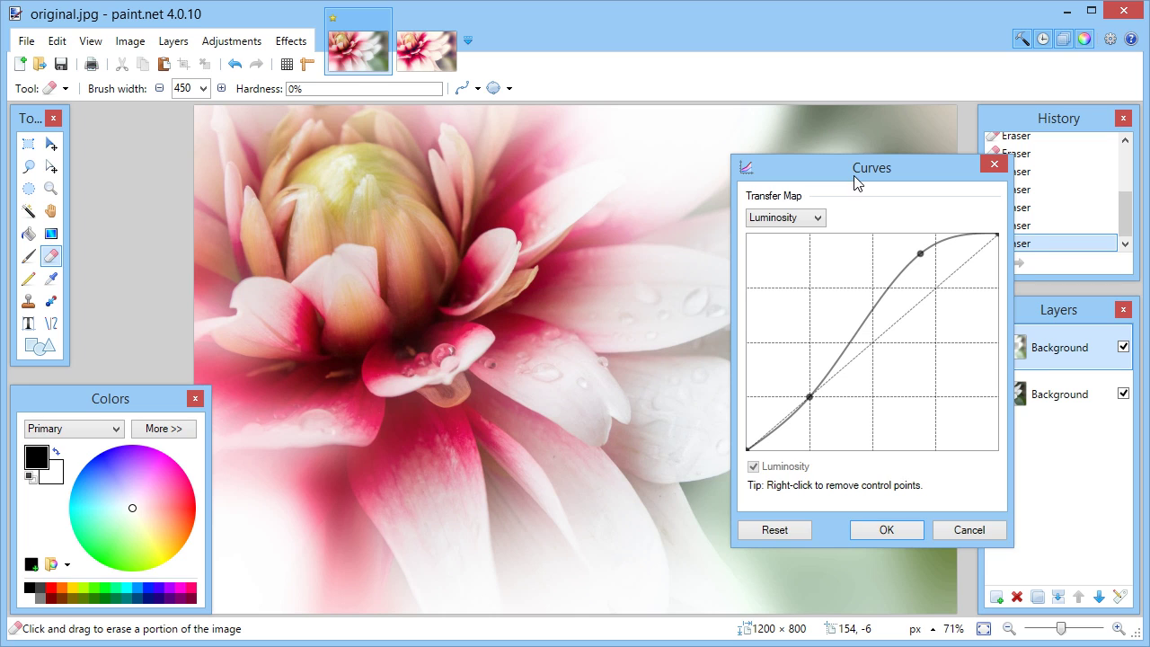
{"action": "left_click_drag", "start_coordinate": [854, 177], "coordinate": [754, 153]}
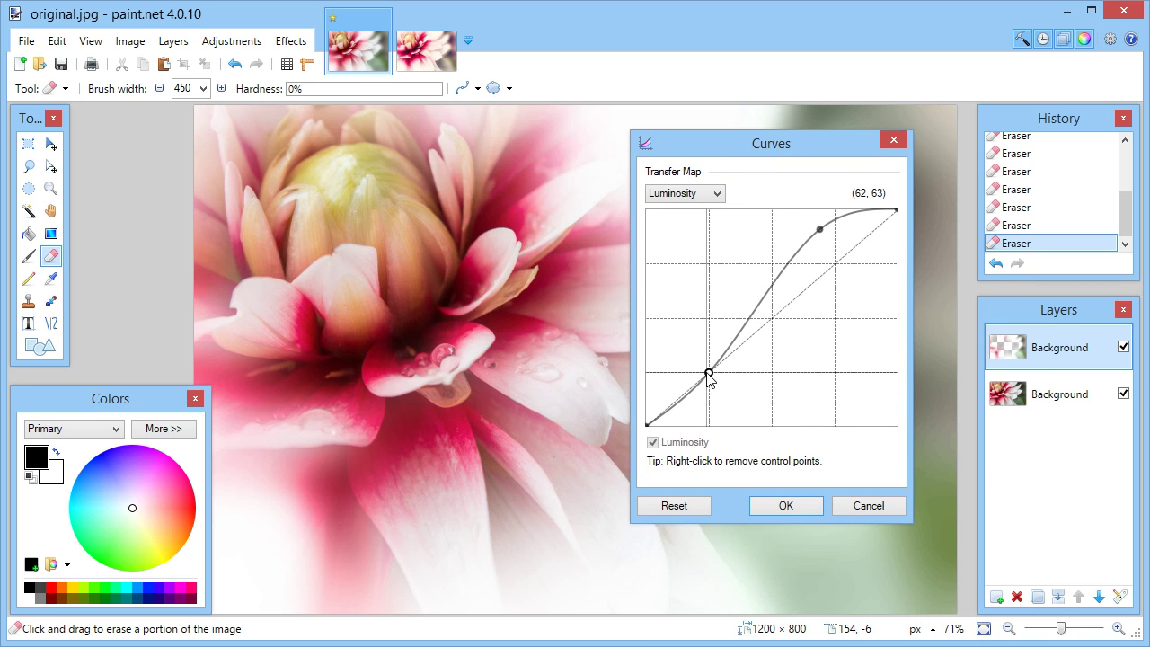
{"action": "left_click_drag", "start_coordinate": [709, 377], "coordinate": [713, 374]}
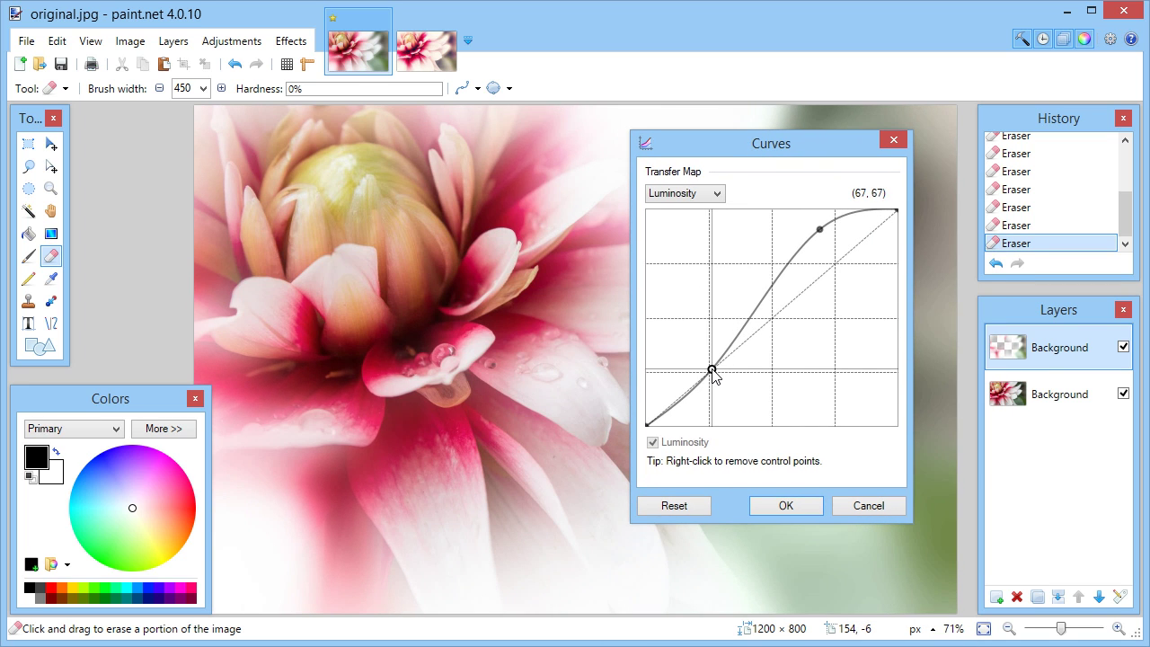
{"action": "mouse_move", "coordinate": [771, 147]}
{"action": "left_mouse_down"}
{"action": "mouse_move", "coordinate": [601, 492]}
{"action": "mouse_move", "coordinate": [748, 151]}
{"action": "left_mouse_up"}
{"action": "left_click", "coordinate": [762, 510]}
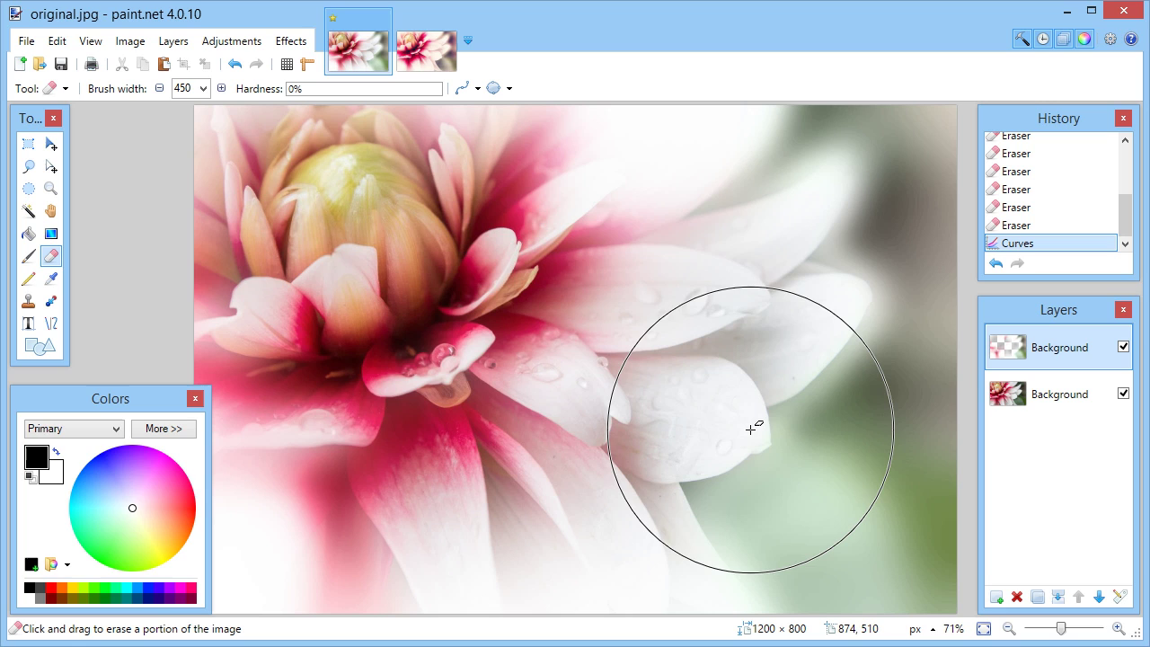
- Add a new layer and fill it entirely with red using the Paint Bucket
{"action": "left_click", "coordinate": [996, 597]}
{"action": "left_click", "coordinate": [189, 508]}
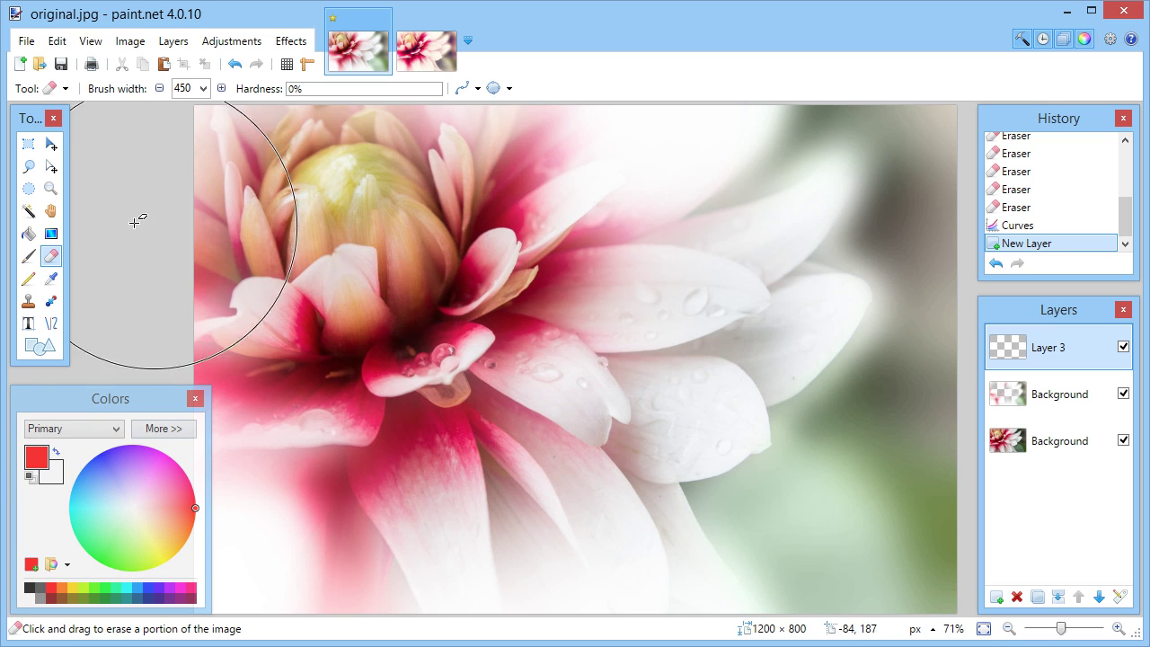
{"action": "left_click", "coordinate": [28, 235]}
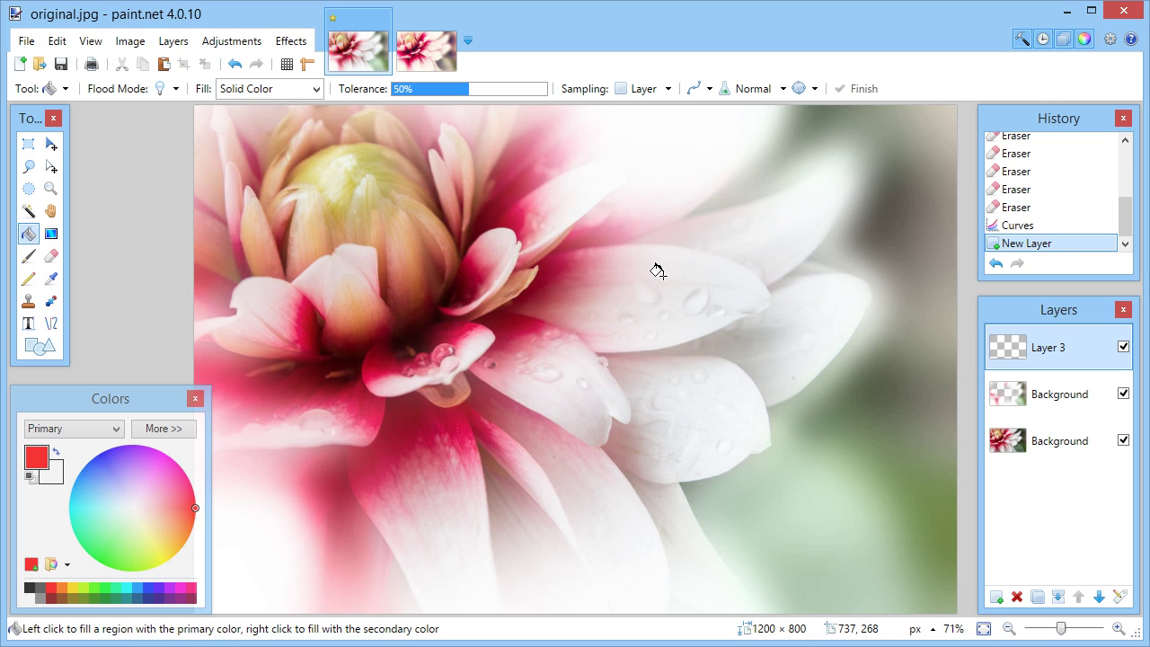
{"action": "left_click", "coordinate": [663, 276]}
- Set Layer 3 to Color Dodge blend mode and lower its opacity to 51
{"action": "double_click", "coordinate": [1032, 355]}
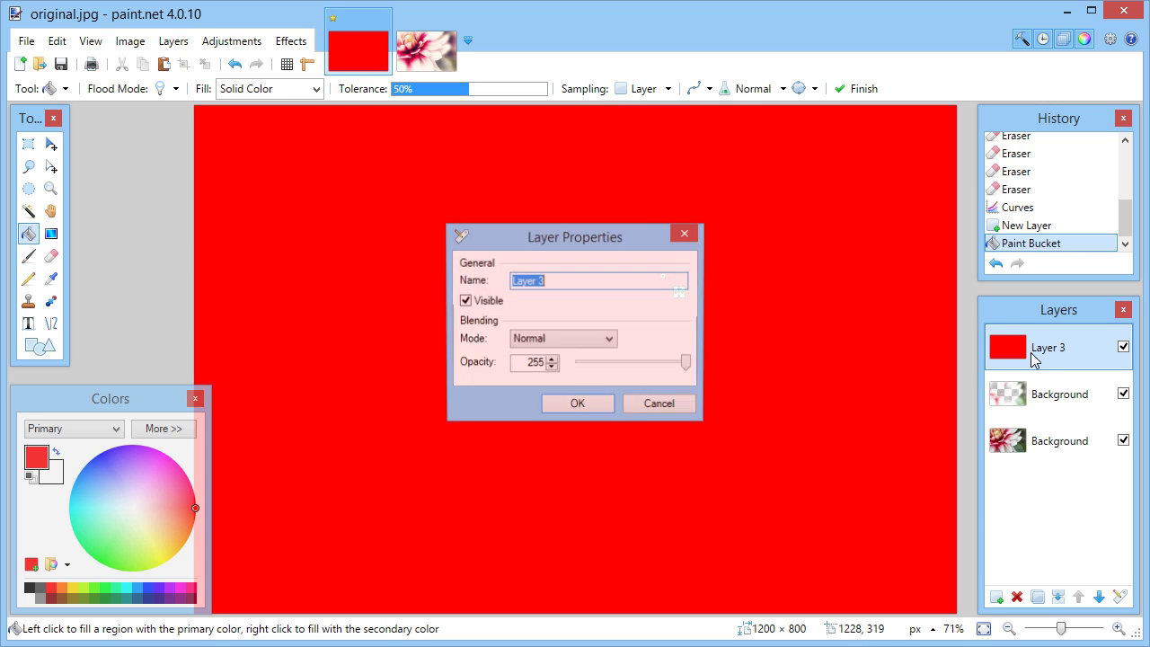
{"action": "left_click", "coordinate": [576, 348]}
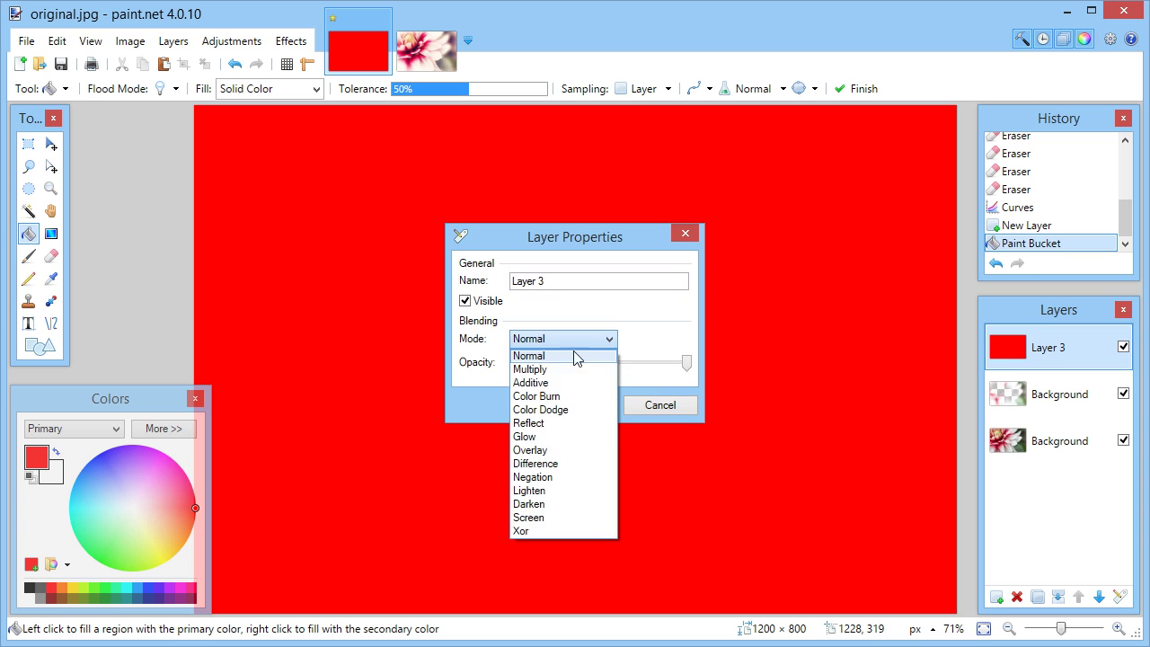
{"action": "left_click", "coordinate": [535, 408]}
{"action": "left_click_drag", "start_coordinate": [686, 362], "coordinate": [603, 371]}
- Toggle the red layer's visibility to compare the tint, then confirm the layer properties
{"action": "left_click_drag", "start_coordinate": [594, 236], "coordinate": [847, 218]}
{"action": "left_click", "coordinate": [720, 283]}
{"action": "left_click", "coordinate": [727, 285]}
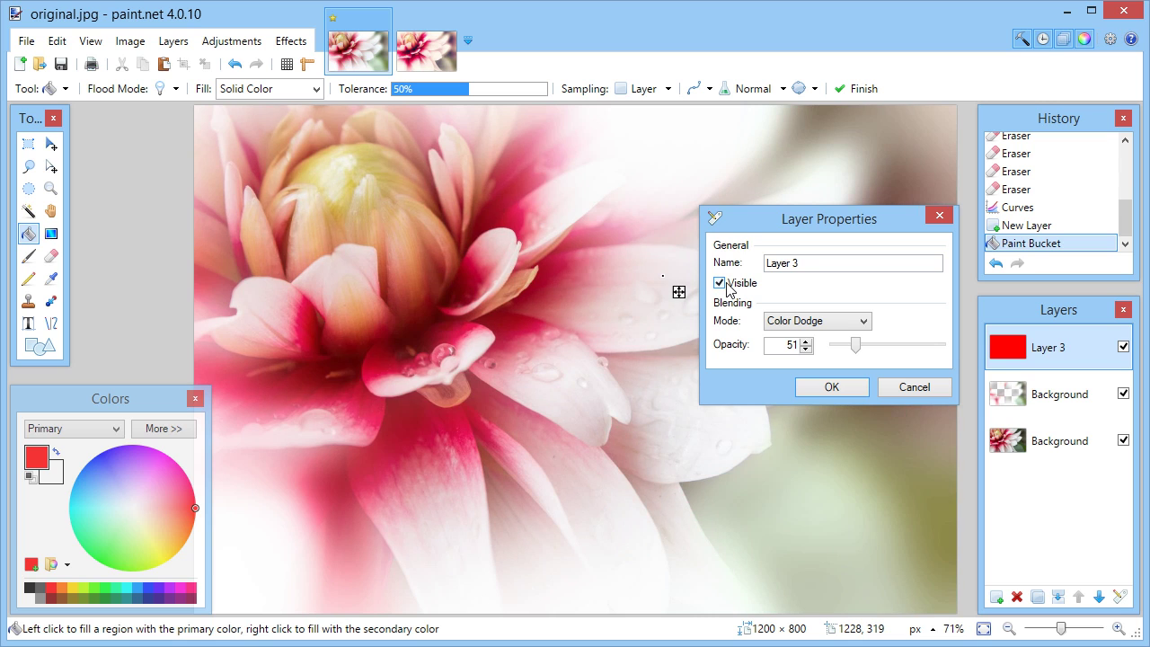
{"action": "left_click", "coordinate": [728, 285]}
{"action": "left_click", "coordinate": [727, 285]}
{"action": "left_click_drag", "start_coordinate": [808, 241], "coordinate": [718, 334]}
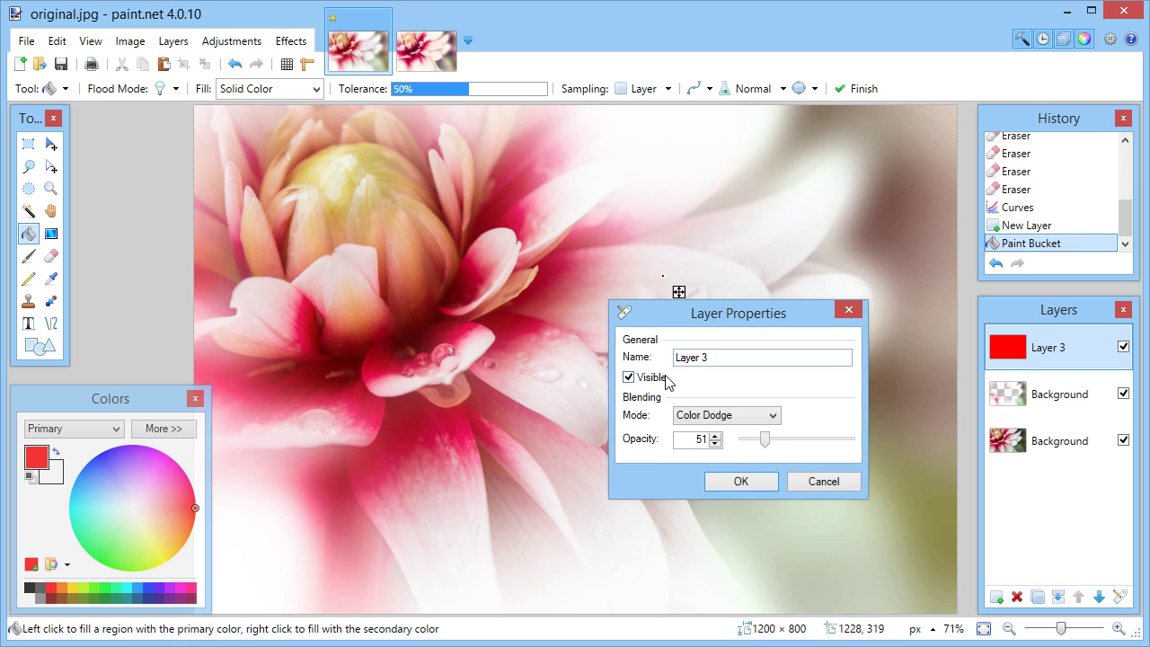
{"action": "left_click", "coordinate": [667, 382]}
{"action": "left_click", "coordinate": [667, 382]}
{"action": "left_click_drag", "start_coordinate": [706, 319], "coordinate": [786, 329]}
{"action": "left_click", "coordinate": [724, 390]}
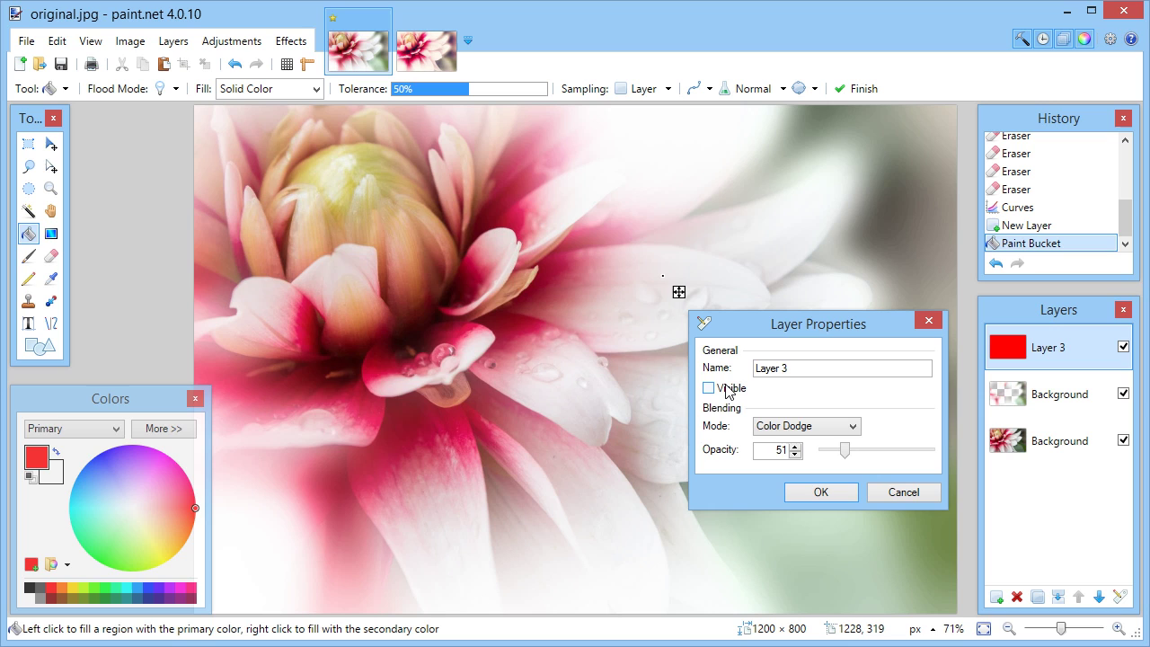
{"action": "left_click", "coordinate": [709, 388]}
{"action": "left_click", "coordinate": [823, 488]}
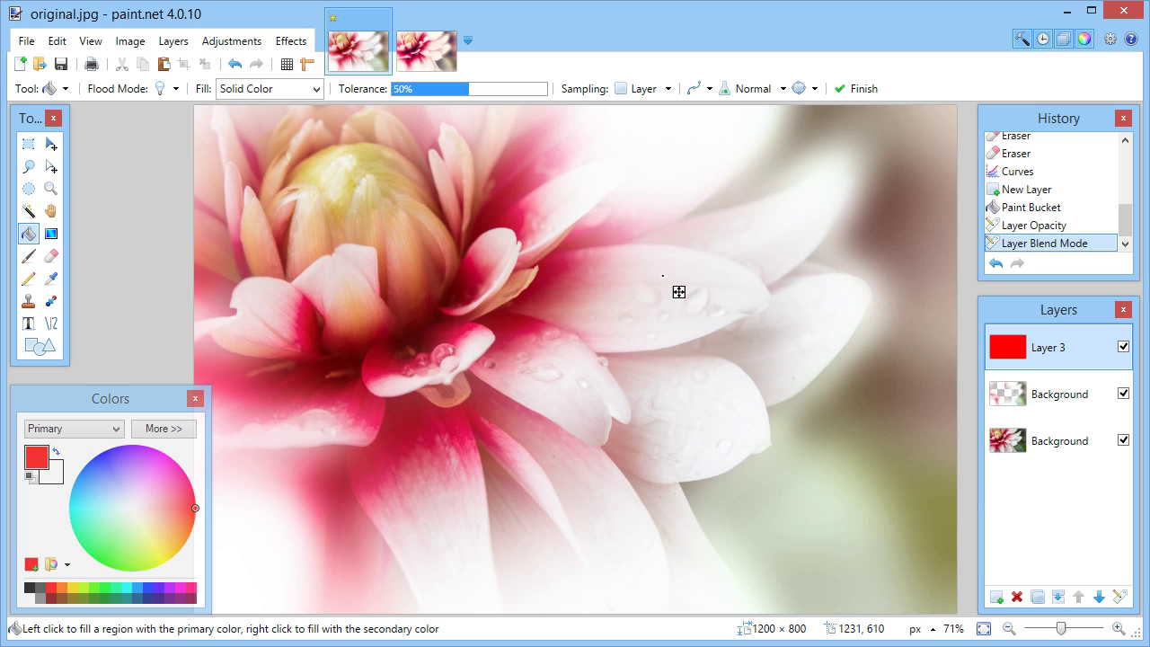
- Flatten the image into one Background layer and duplicate it
{"action": "left_click", "coordinate": [174, 41]}
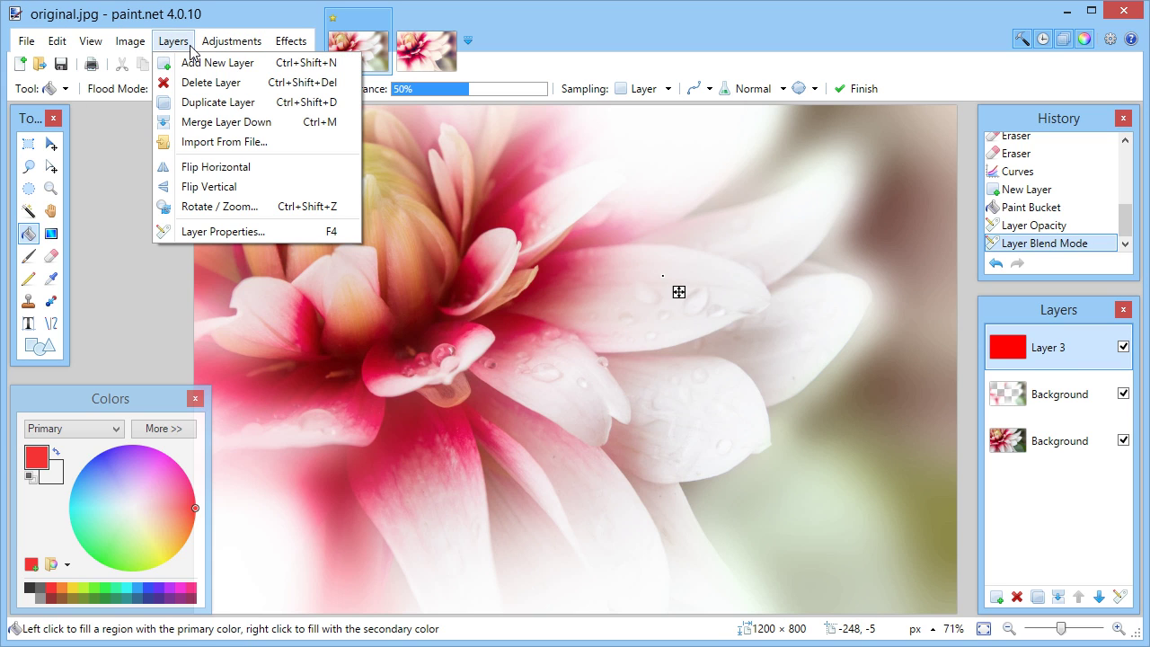
{"action": "mouse_move", "coordinate": [130, 41]}
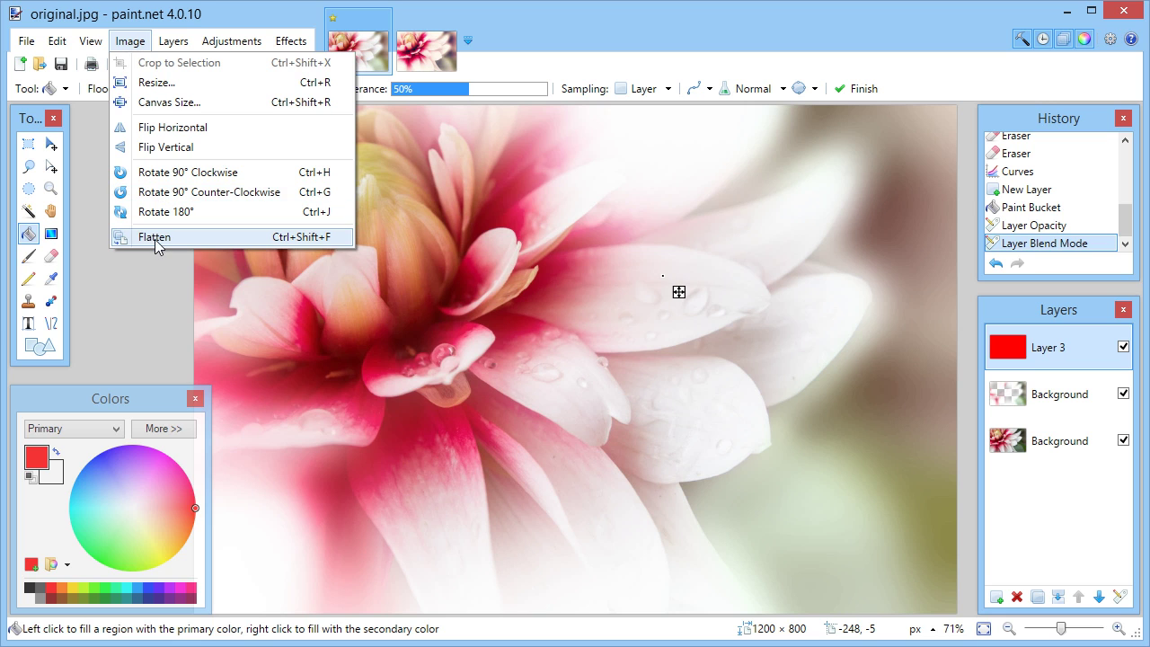
{"action": "left_click", "coordinate": [154, 237]}
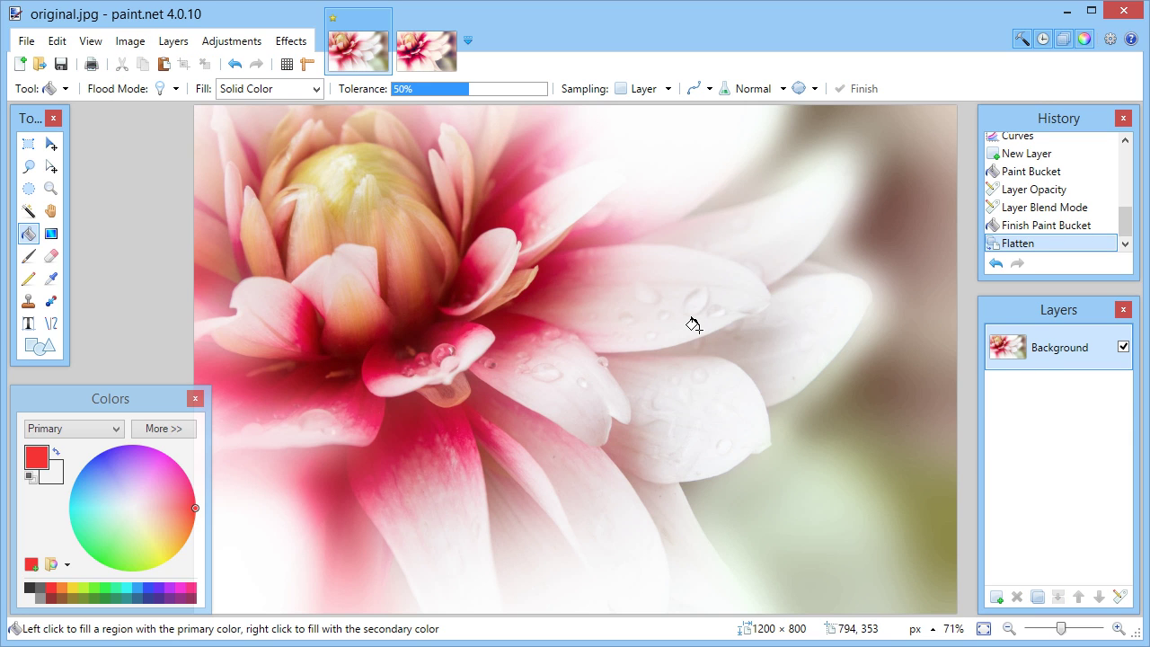
{"action": "left_click", "coordinate": [1038, 598]}
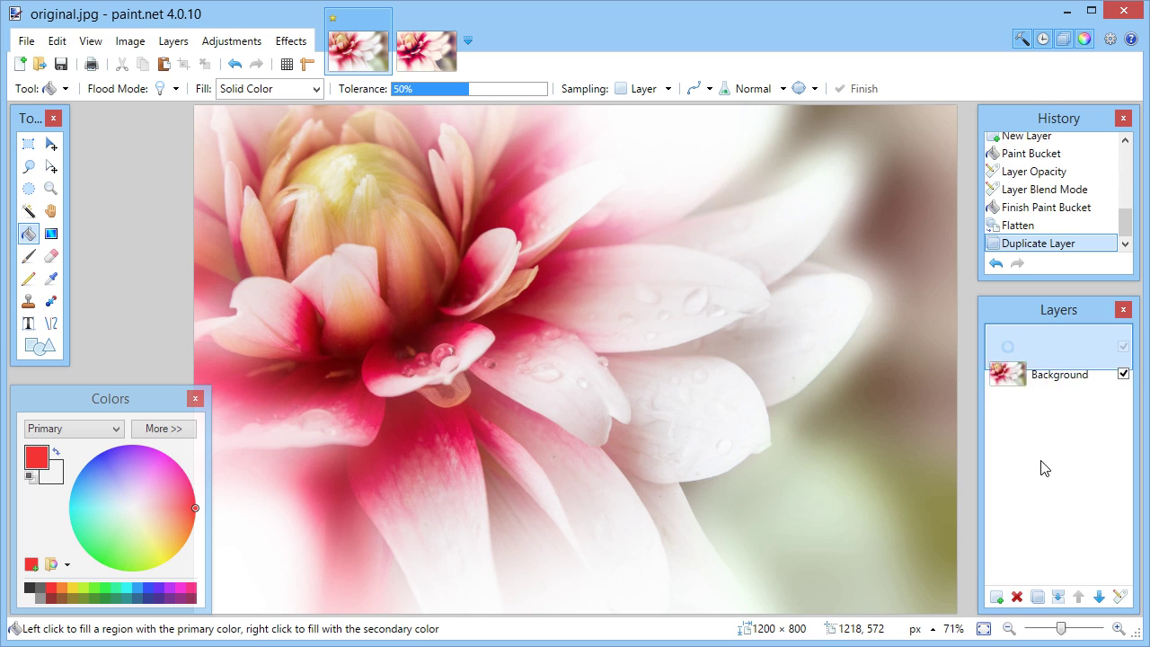
{"action": "left_click", "coordinate": [284, 43]}
- Apply Oil Painting to the top copy with brush size 3 and coarseness 255
{"action": "left_click", "coordinate": [517, 151]}
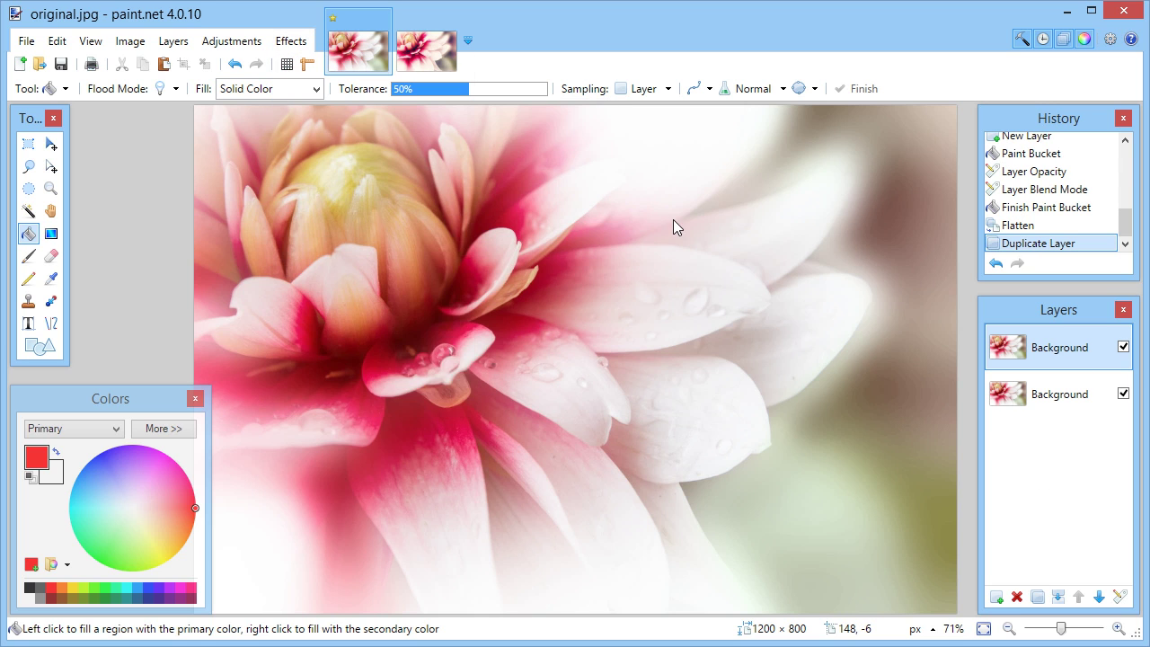
{"action": "left_click_drag", "start_coordinate": [546, 263], "coordinate": [808, 264]}
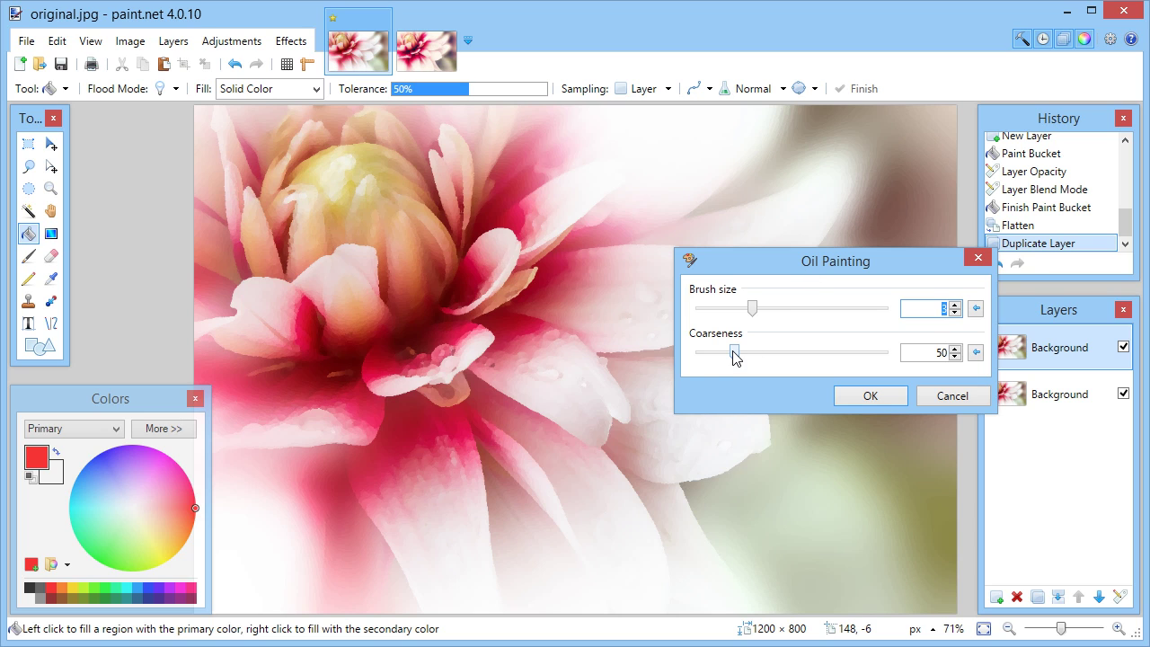
{"action": "mouse_move", "coordinate": [753, 309]}
{"action": "left_mouse_down"}
{"action": "mouse_move", "coordinate": [888, 310]}
{"action": "mouse_move", "coordinate": [629, 318]}
{"action": "left_mouse_up"}
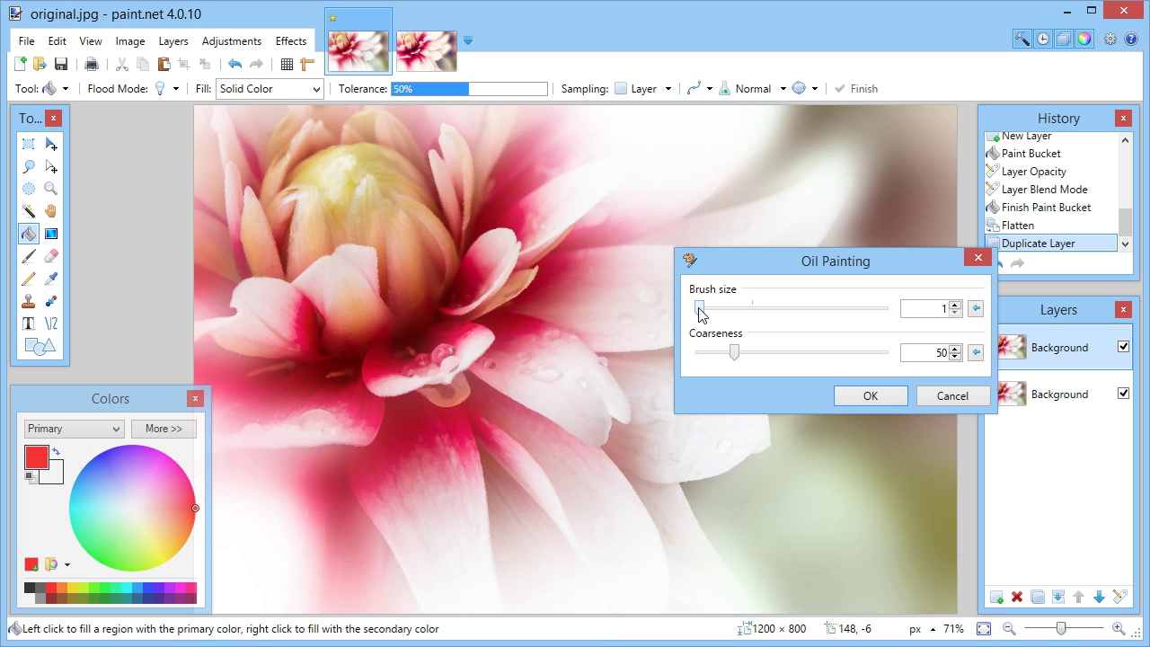
{"action": "left_click_drag", "start_coordinate": [700, 314], "coordinate": [727, 313]}
{"action": "mouse_move", "coordinate": [734, 352]}
{"action": "left_mouse_down"}
{"action": "mouse_move", "coordinate": [886, 367]}
{"action": "mouse_move", "coordinate": [851, 367]}
{"action": "mouse_move", "coordinate": [875, 364]}
{"action": "left_mouse_up"}
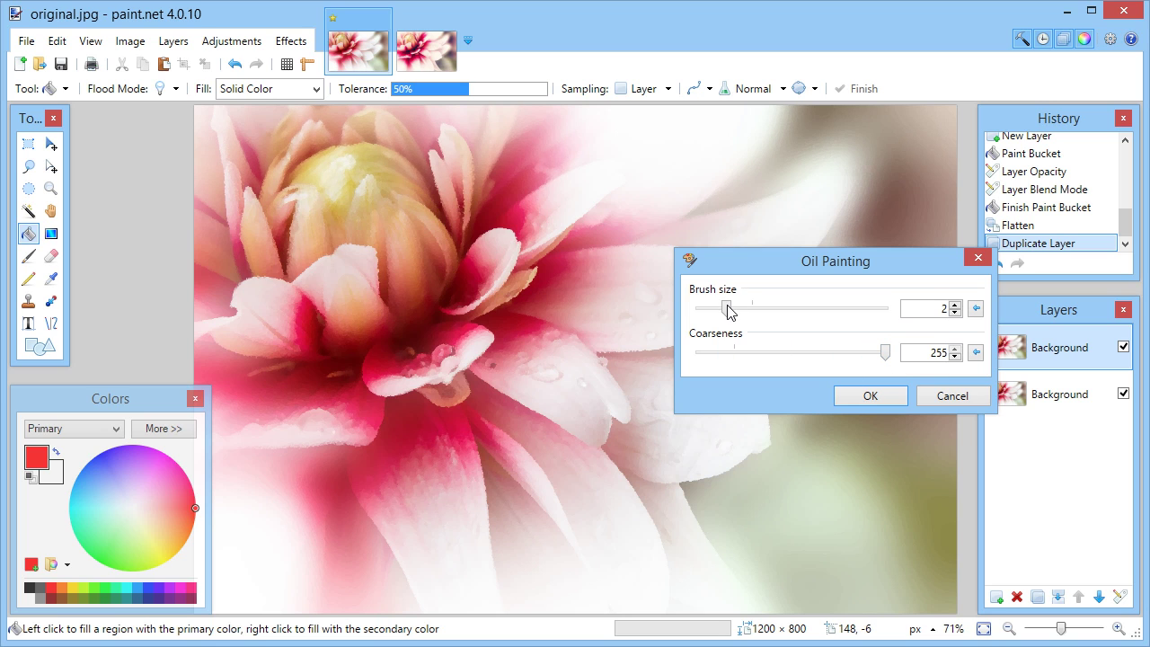
{"action": "mouse_move", "coordinate": [726, 306]}
{"action": "left_mouse_down"}
{"action": "mouse_move", "coordinate": [827, 313]}
{"action": "mouse_move", "coordinate": [786, 315]}
{"action": "left_mouse_up"}
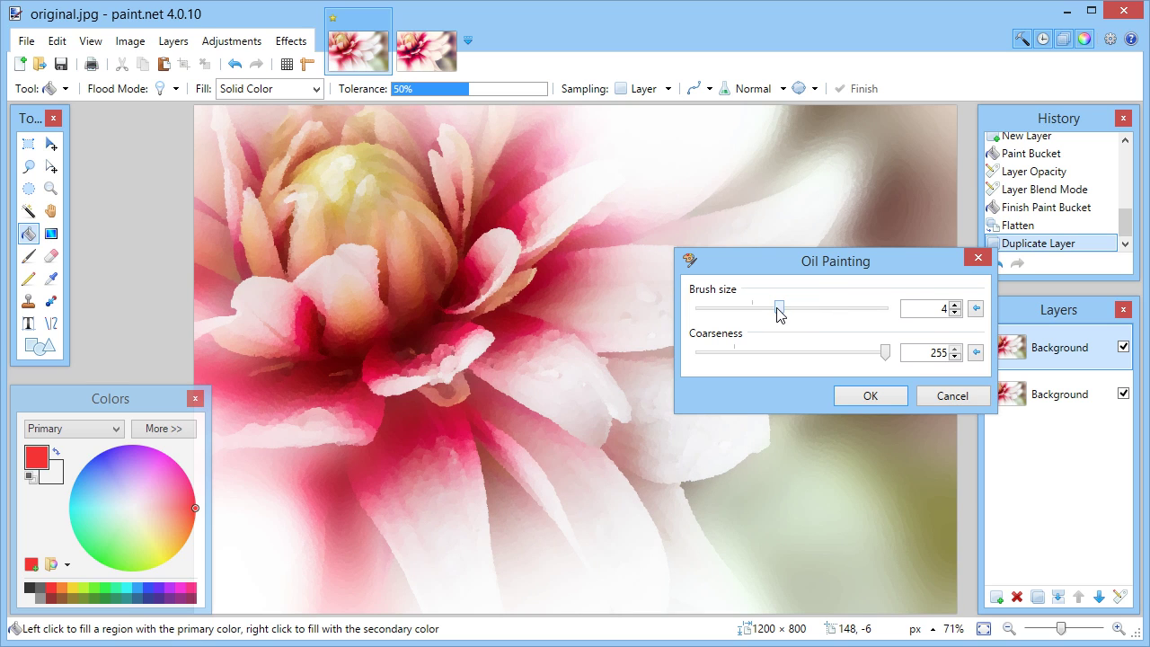
{"action": "left_click_drag", "start_coordinate": [779, 312], "coordinate": [760, 311]}
{"action": "left_click", "coordinate": [870, 396]}
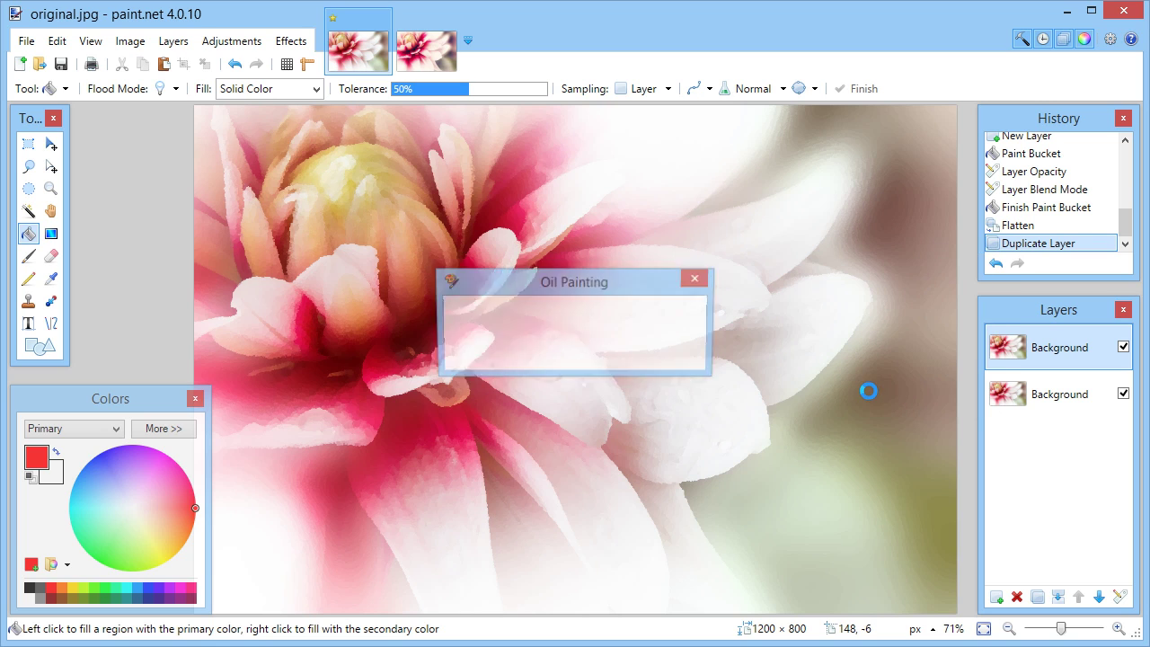
- Duplicate the oil-painted layer and give the copy brightness 0, contrast 17
{"action": "left_click", "coordinate": [1038, 600]}
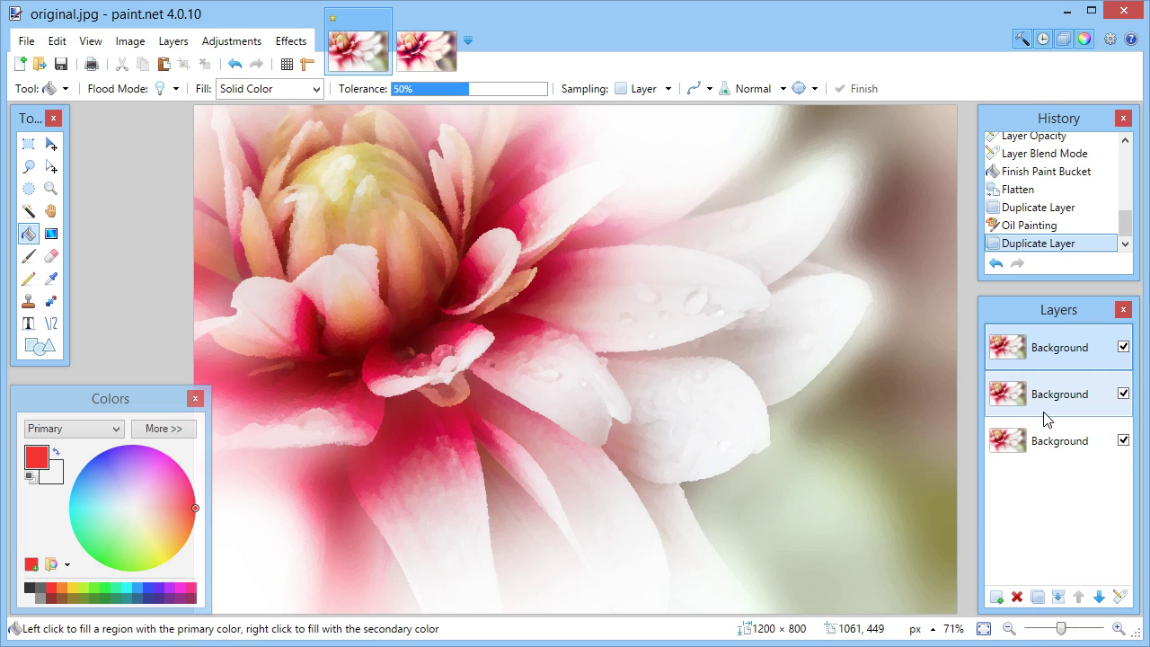
{"action": "left_click", "coordinate": [232, 41]}
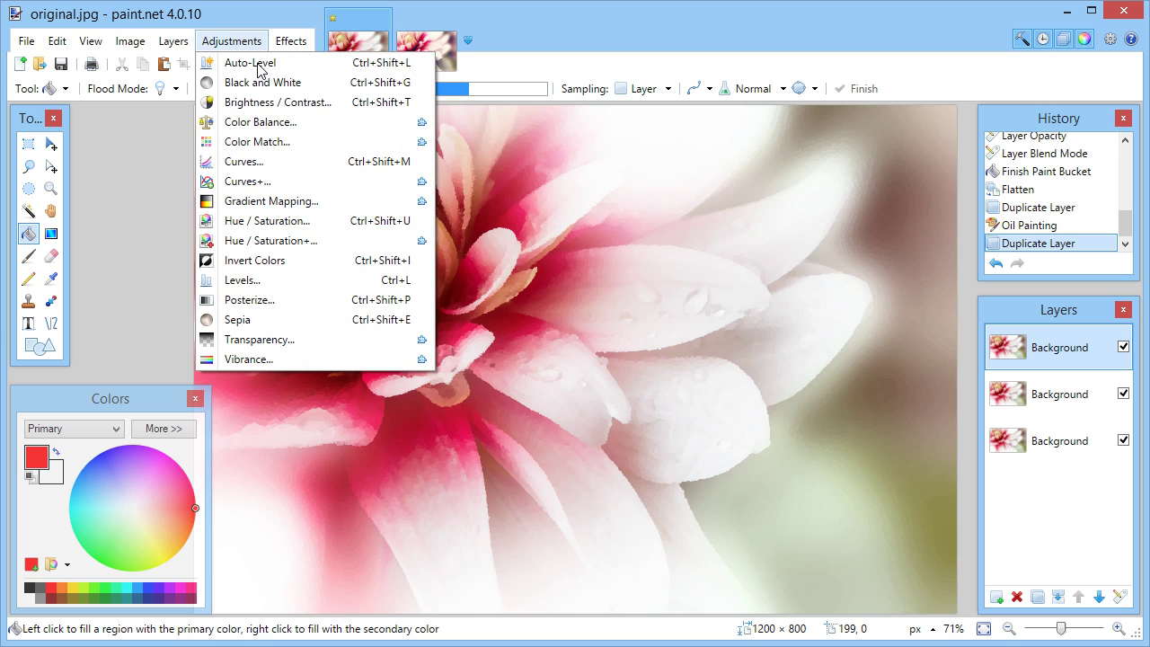
{"action": "left_click", "coordinate": [259, 101]}
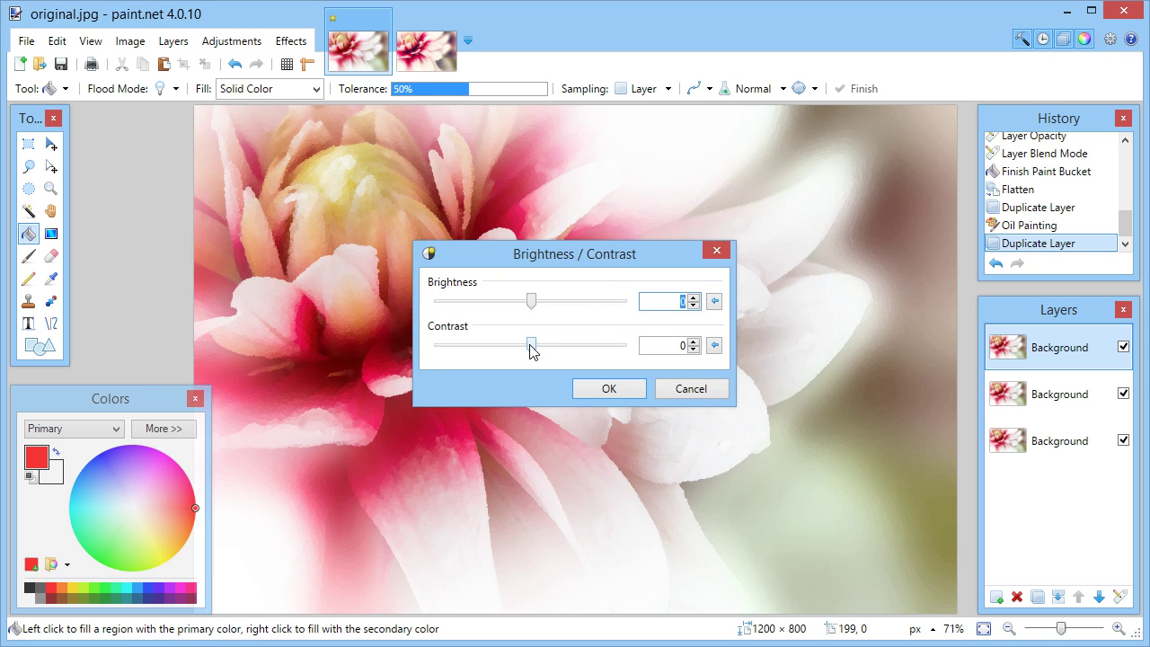
{"action": "left_click_drag", "start_coordinate": [607, 268], "coordinate": [883, 278]}
{"action": "left_click_drag", "start_coordinate": [809, 358], "coordinate": [823, 360]}
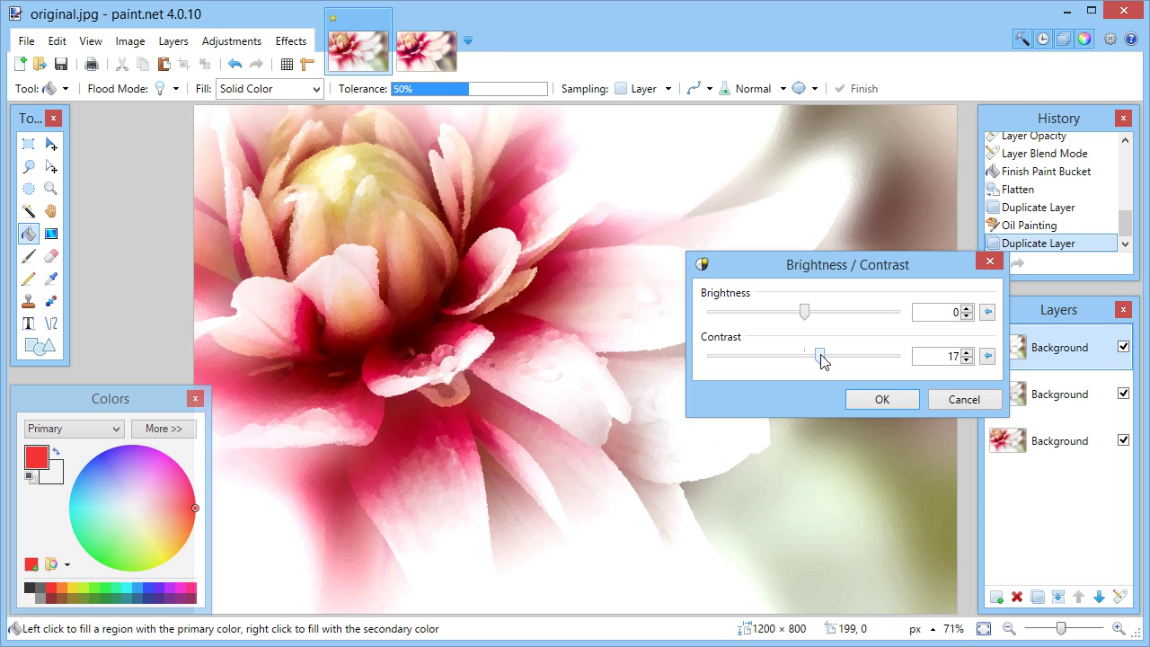
{"action": "left_click", "coordinate": [884, 395]}
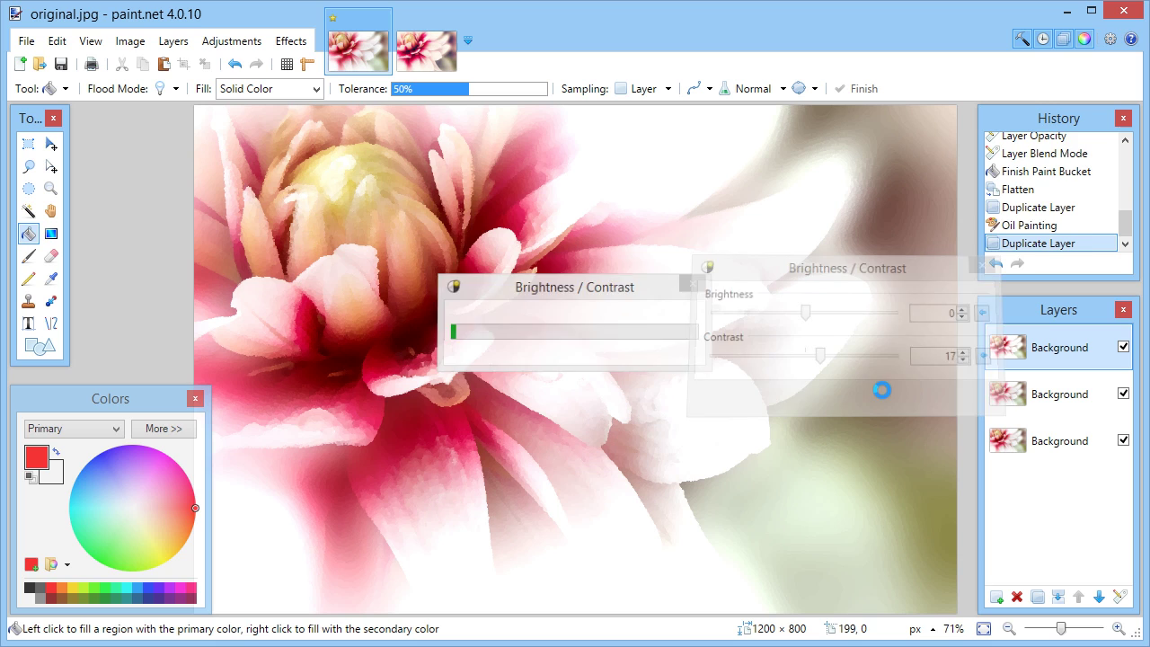
- Give the top Background layer Overlay blend mode at opacity 126
{"action": "double_click", "coordinate": [1055, 354]}
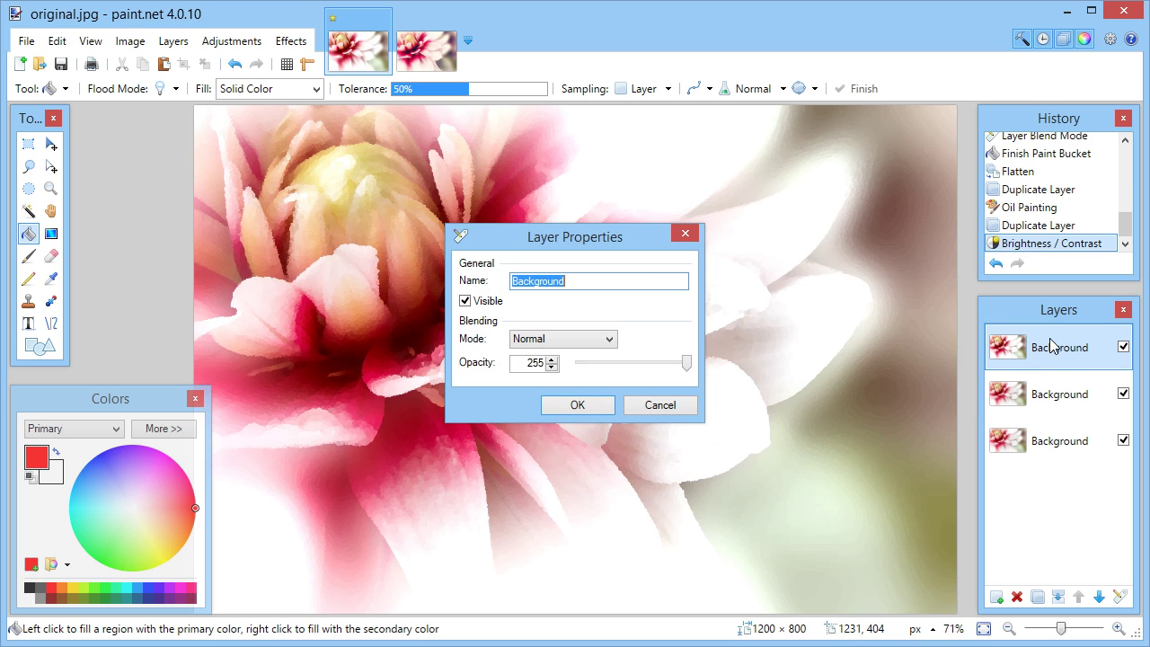
{"action": "left_click_drag", "start_coordinate": [619, 242], "coordinate": [797, 200]}
{"action": "left_click", "coordinate": [742, 297]}
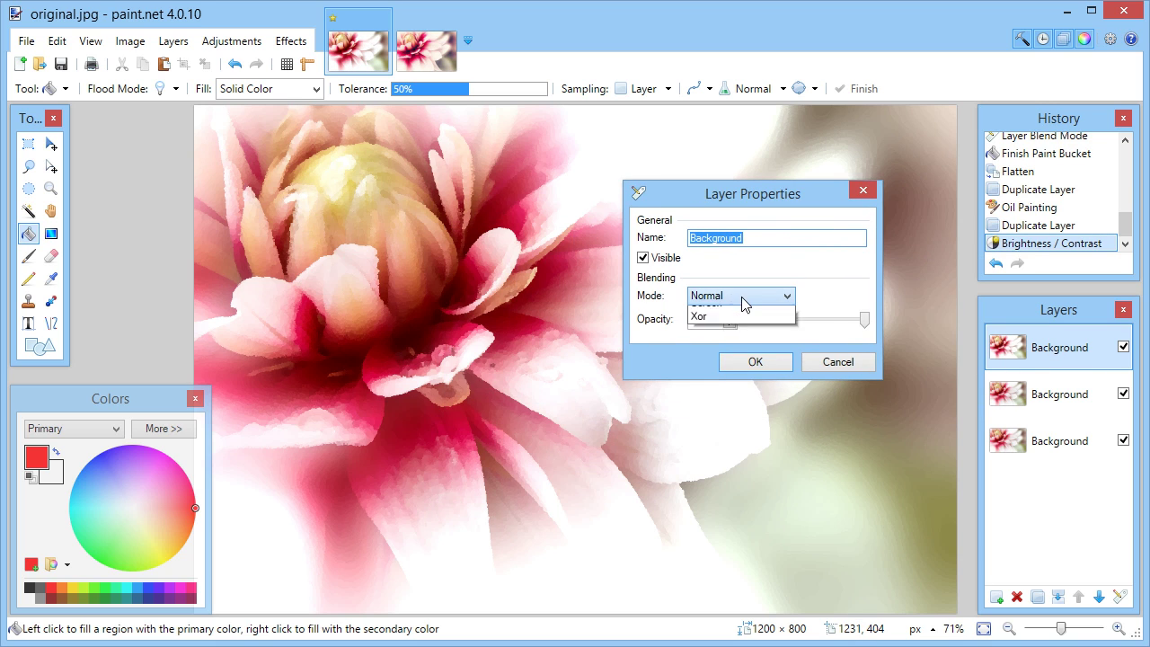
{"action": "left_click", "coordinate": [707, 408]}
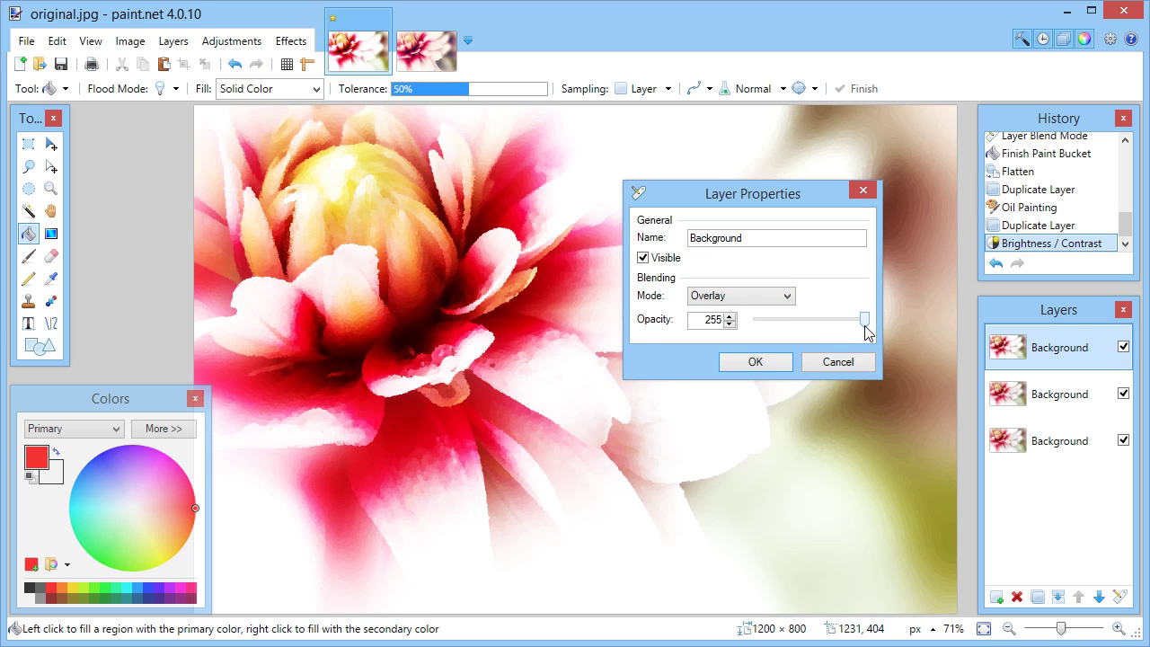
{"action": "left_click_drag", "start_coordinate": [866, 326], "coordinate": [810, 325]}
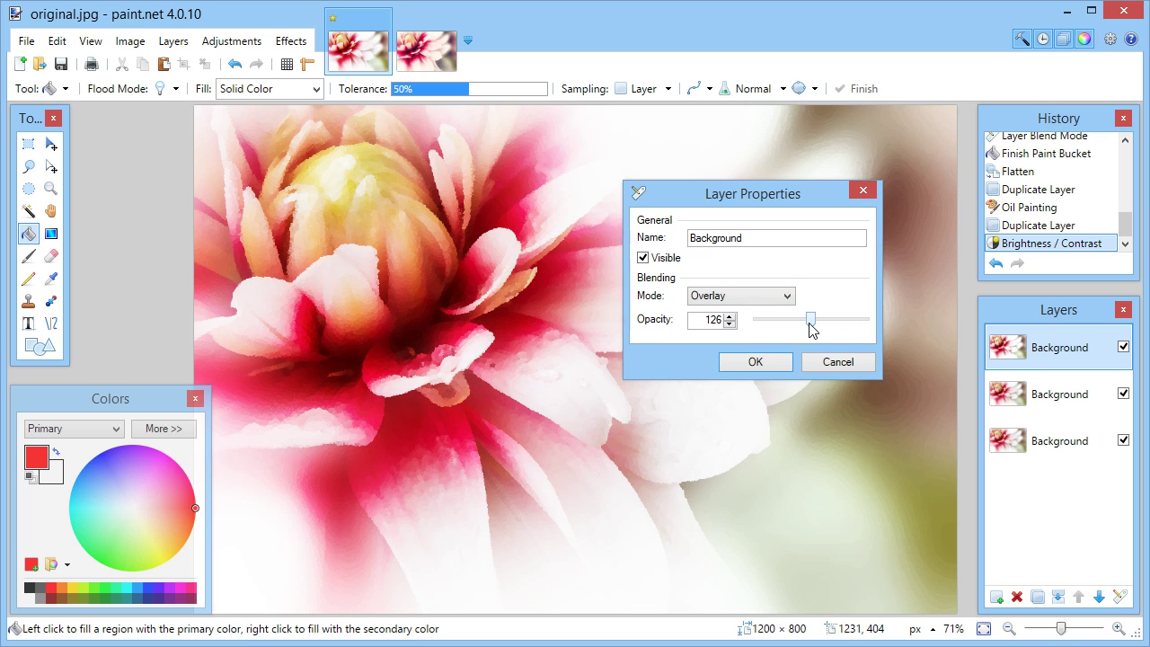
{"action": "left_click", "coordinate": [758, 355]}
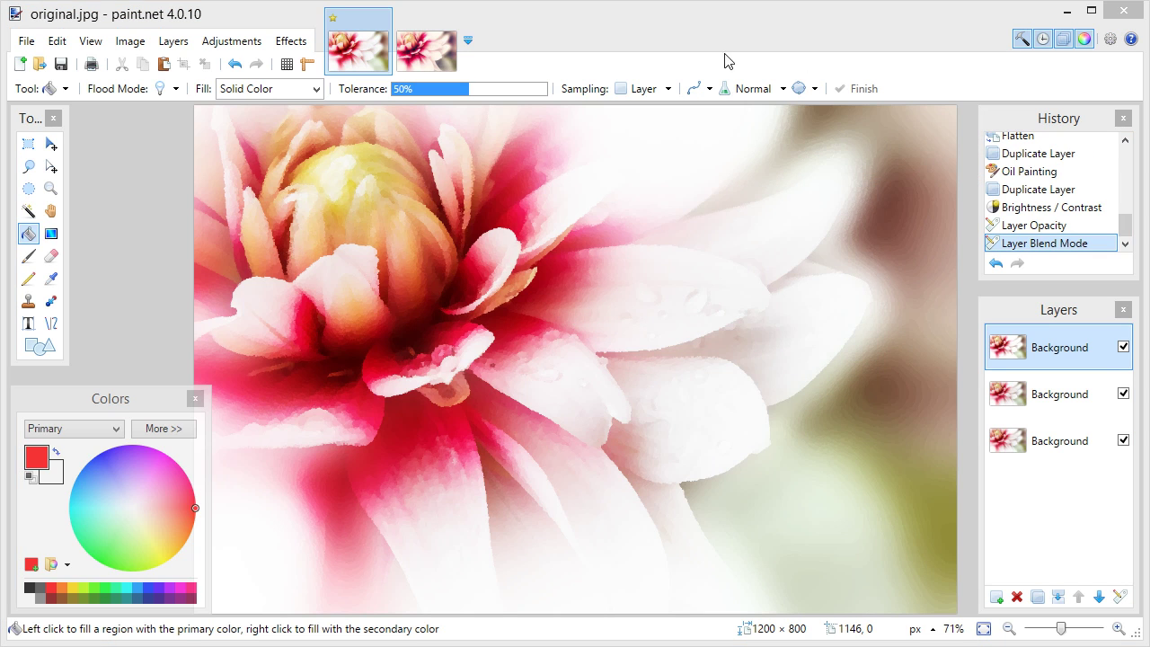
- Flatten the three Background layers into a single layer
{"action": "left_click", "coordinate": [482, 35]}
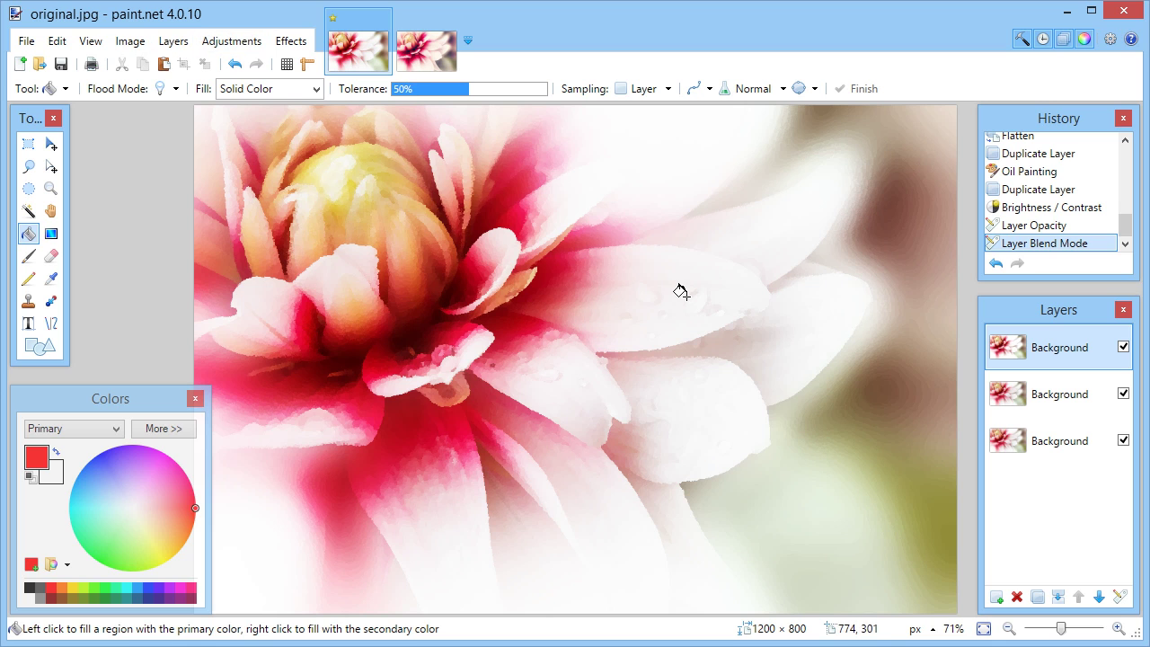
{"action": "left_click", "coordinate": [130, 40]}
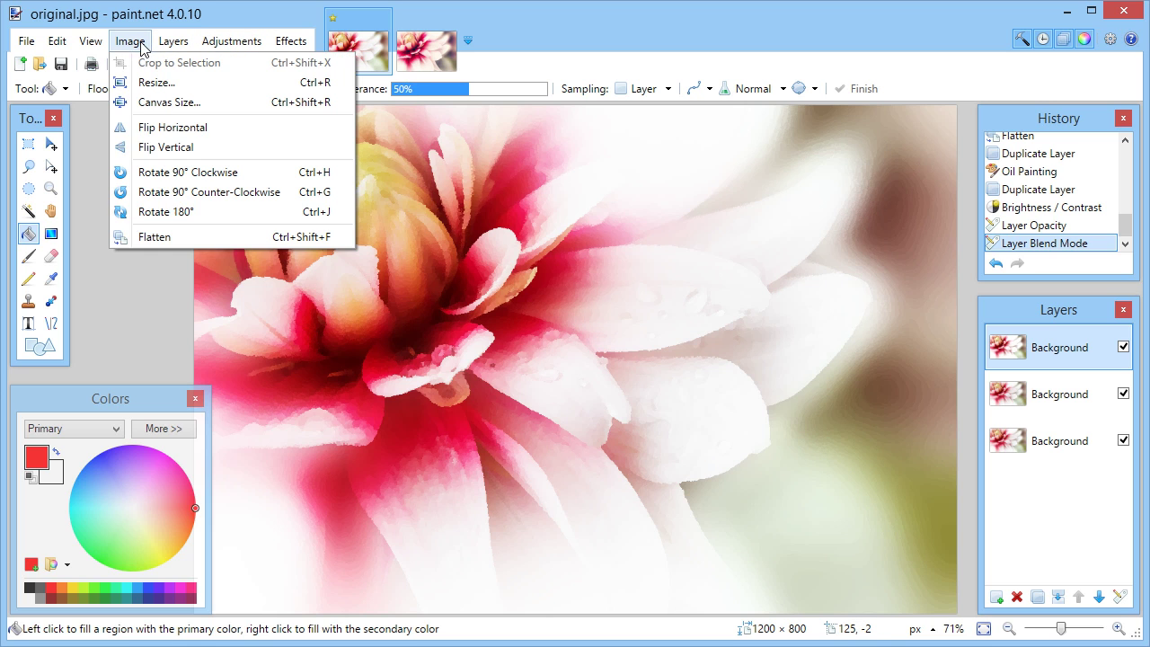
{"action": "left_click", "coordinate": [151, 239]}
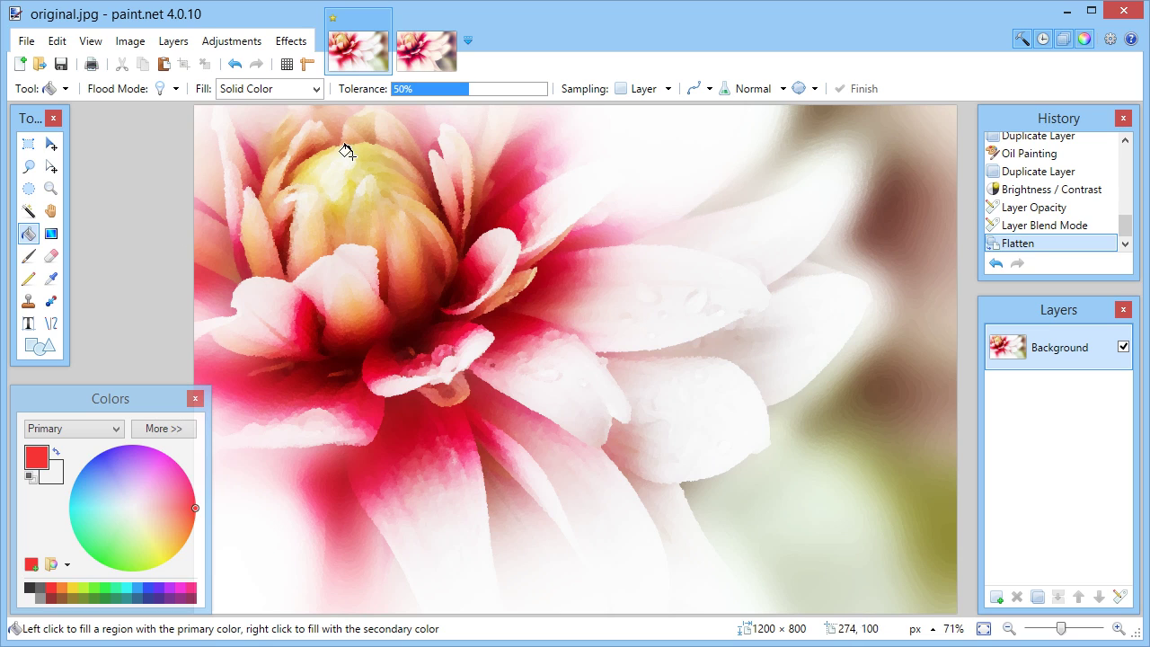
- Go to Cross Processing under the Effects > Photo menu
{"action": "left_click", "coordinate": [243, 42]}
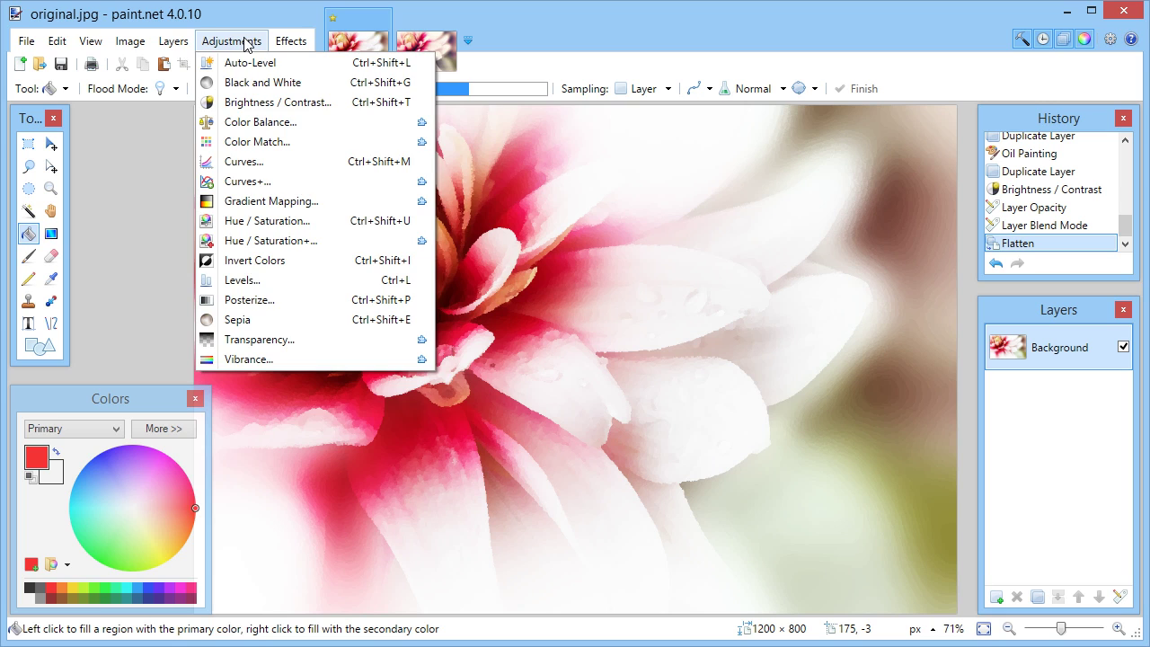
{"action": "mouse_move", "coordinate": [289, 42]}
{"action": "mouse_move", "coordinate": [322, 250]}
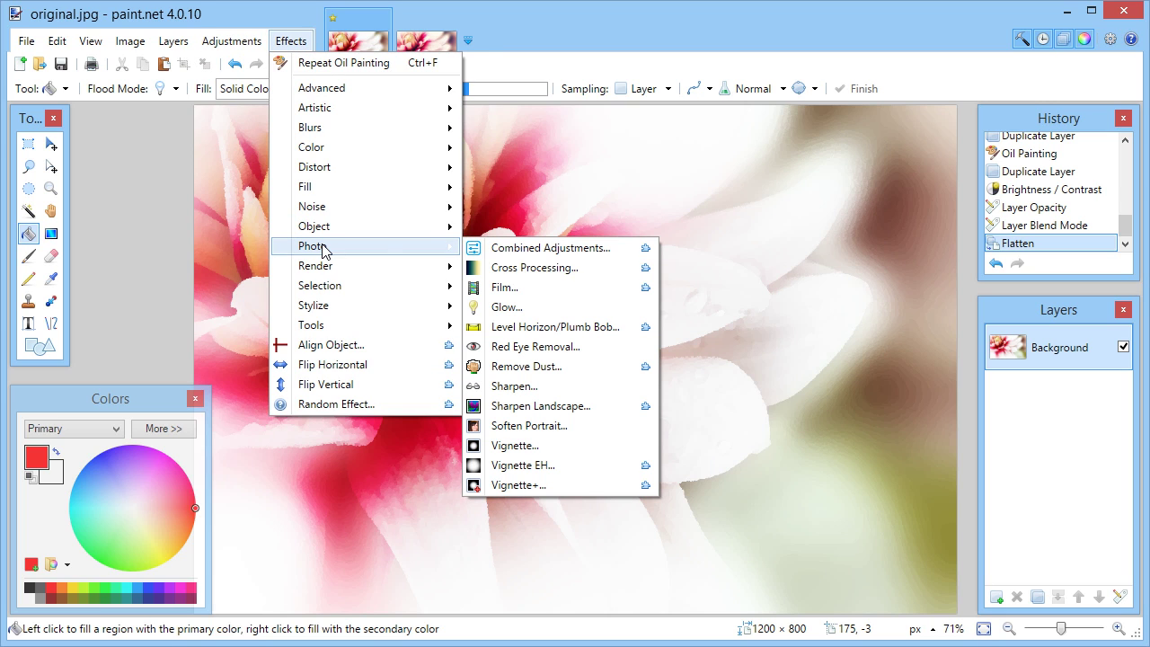
- Unlink values and set Cross Processing highlight 18, shadow 50, tint colour 5, preserving luminosity
{"action": "left_click", "coordinate": [545, 272]}
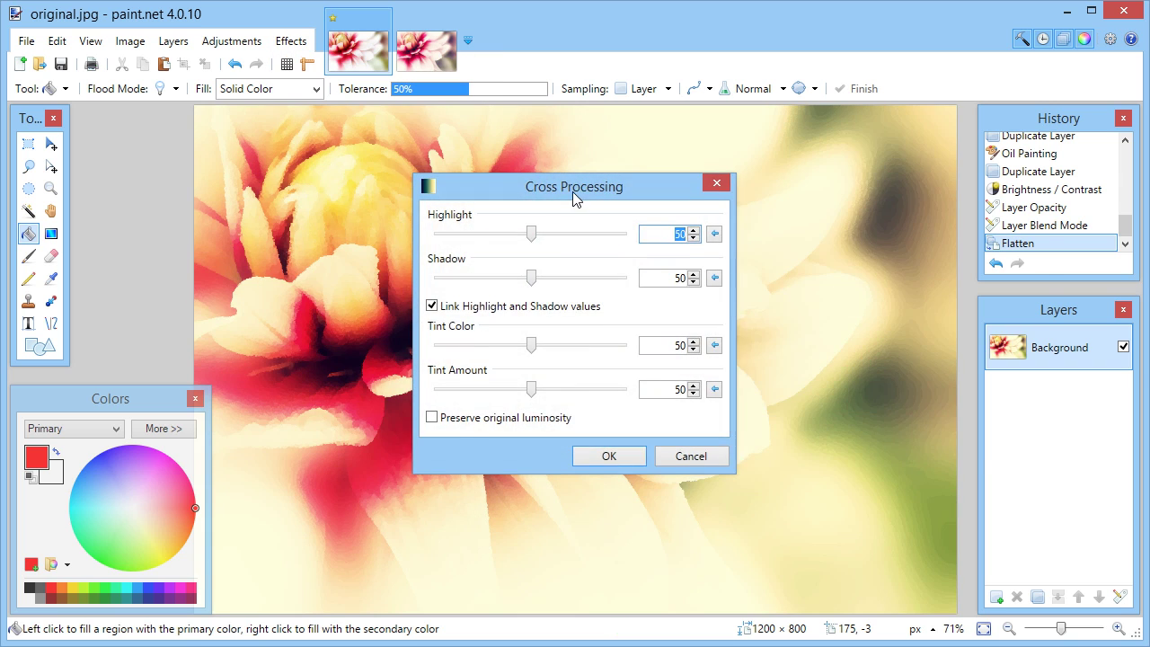
{"action": "left_click_drag", "start_coordinate": [572, 192], "coordinate": [893, 178]}
{"action": "left_click_drag", "start_coordinate": [855, 226], "coordinate": [798, 223]}
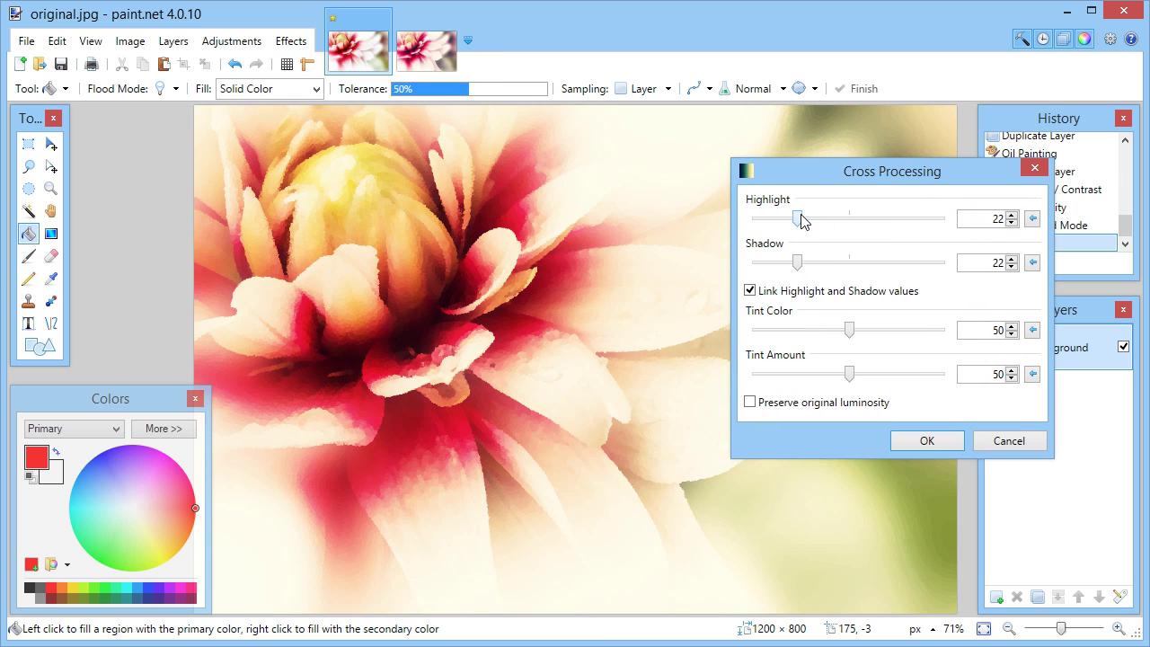
{"action": "left_click", "coordinate": [776, 296]}
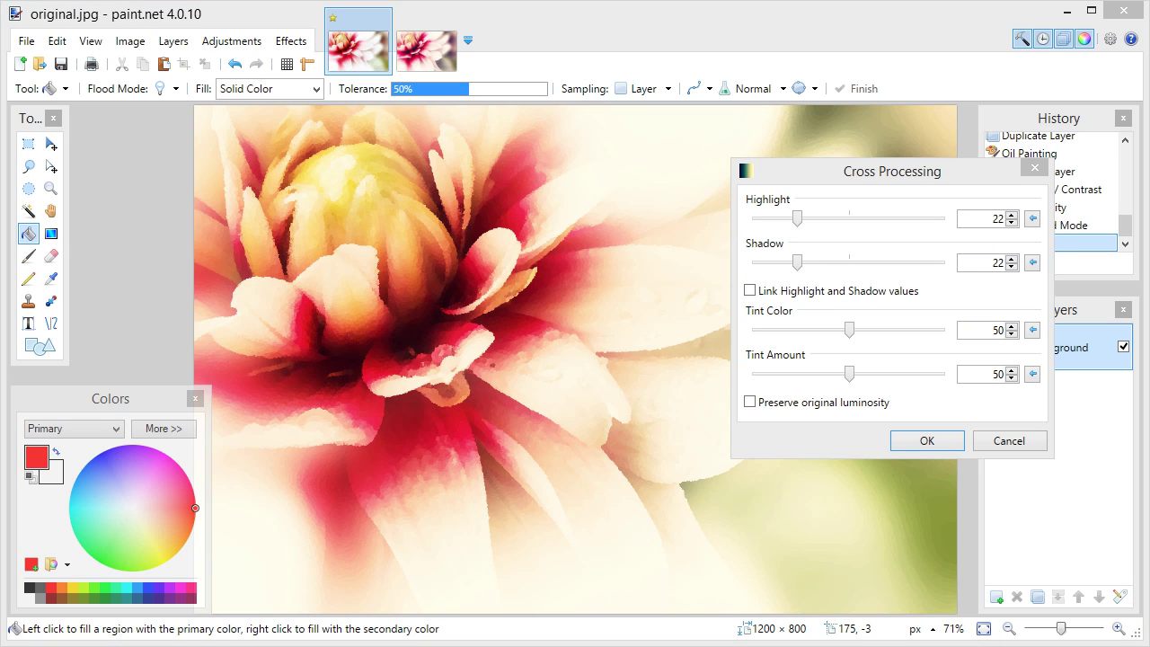
{"action": "left_click", "coordinate": [970, 261]}
{"action": "double_click", "coordinate": [971, 261]}
{"action": "type", "text": "5"}
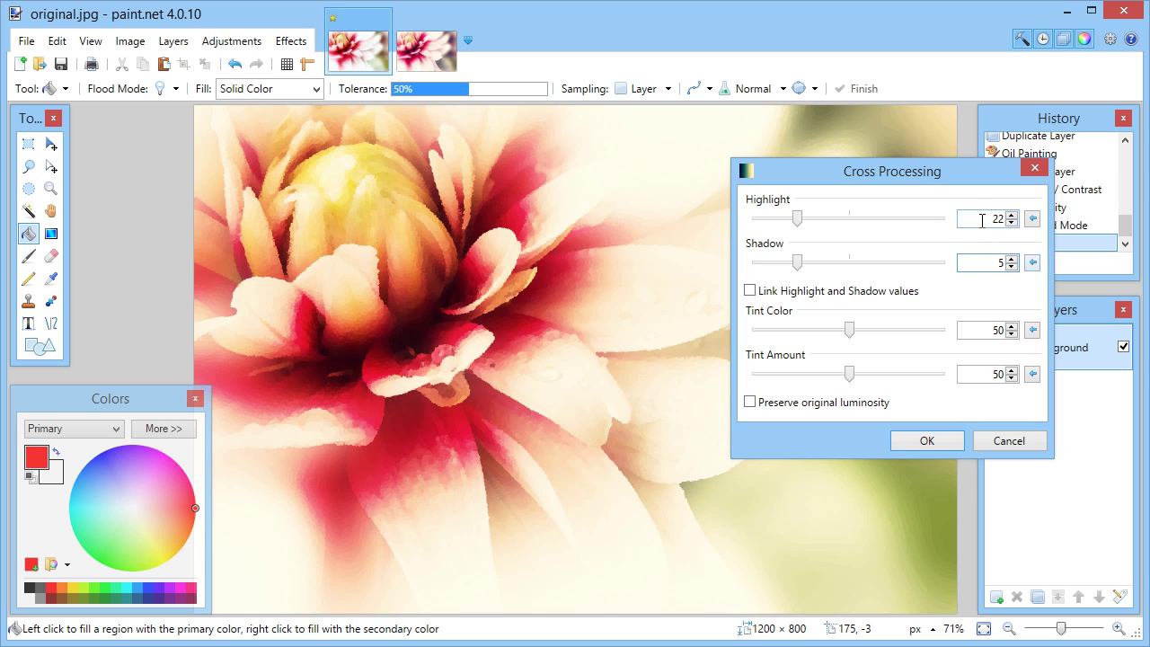
{"action": "type", "text": "0"}
{"action": "left_click", "coordinate": [982, 220]}
{"action": "left_click_drag", "start_coordinate": [798, 222], "coordinate": [790, 223]}
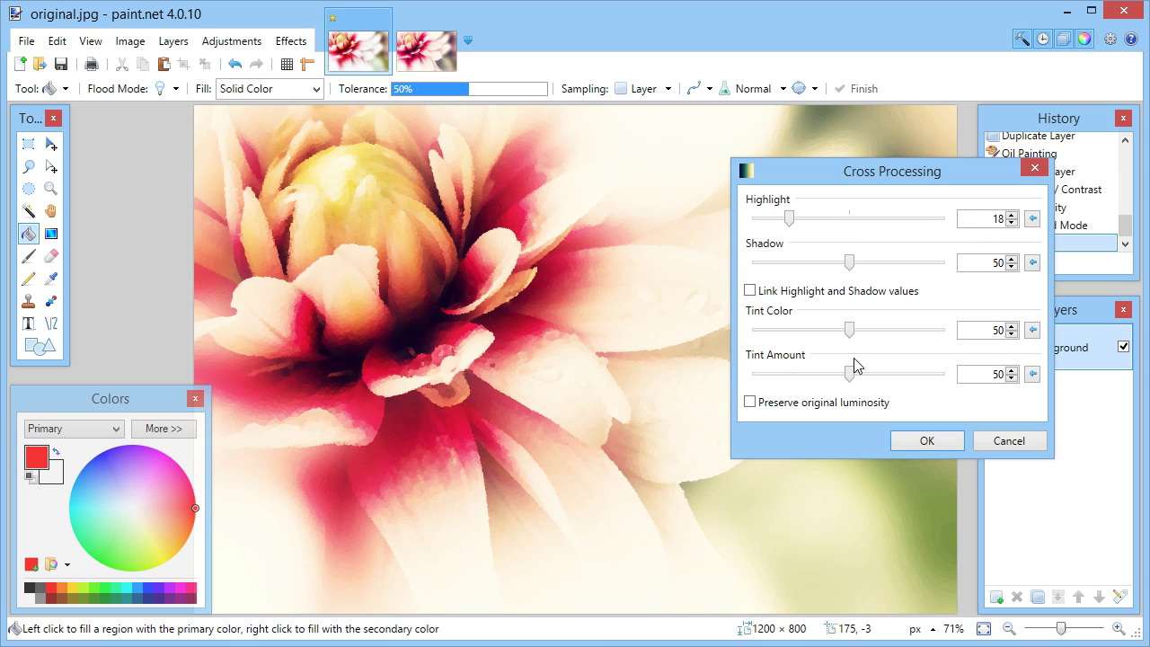
{"action": "left_click_drag", "start_coordinate": [851, 330], "coordinate": [763, 331]}
{"action": "left_click", "coordinate": [785, 405]}
{"action": "left_click_drag", "start_coordinate": [848, 216], "coordinate": [893, 272]}
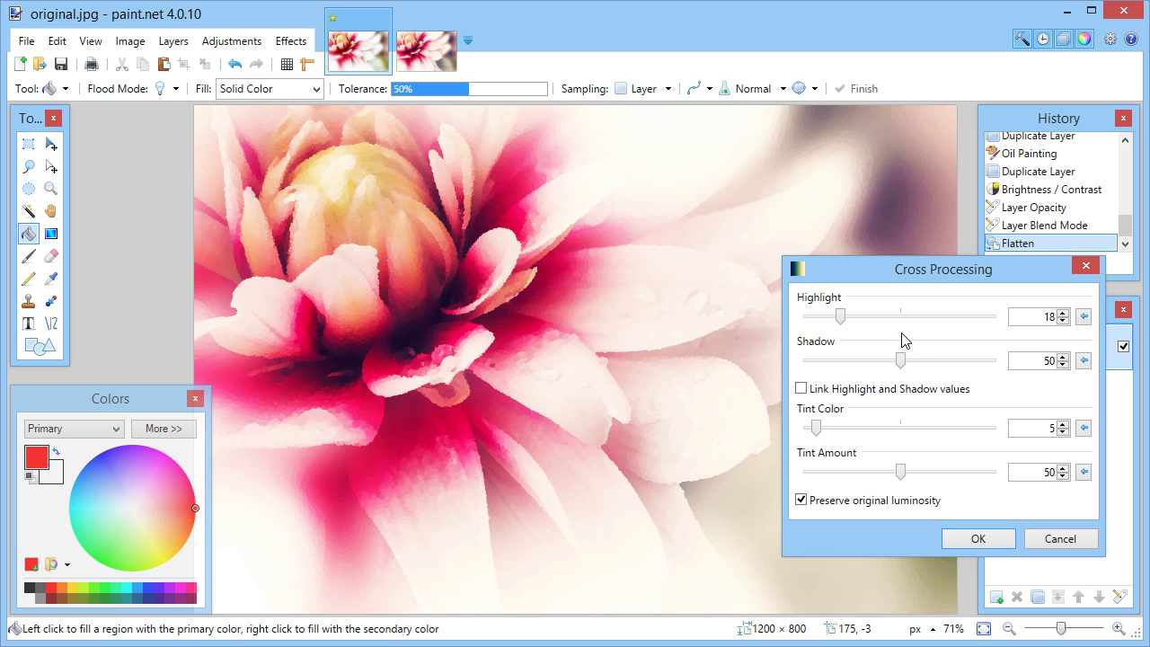
{"action": "left_click", "coordinate": [978, 540]}
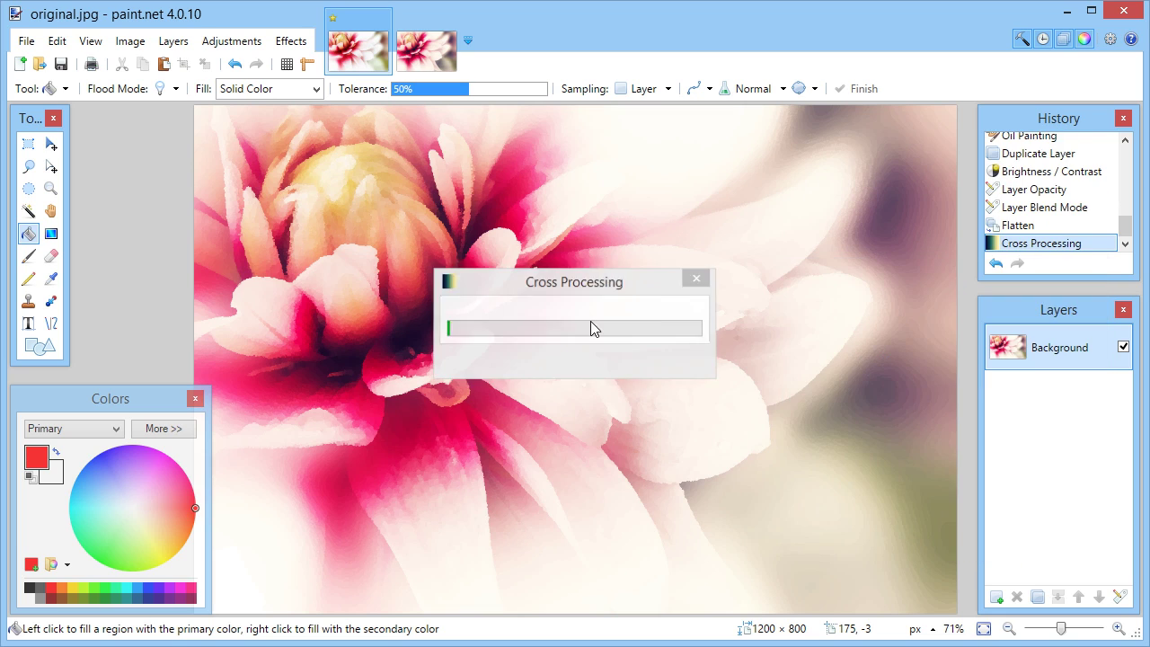
{"action": "left_click", "coordinate": [1032, 227]}
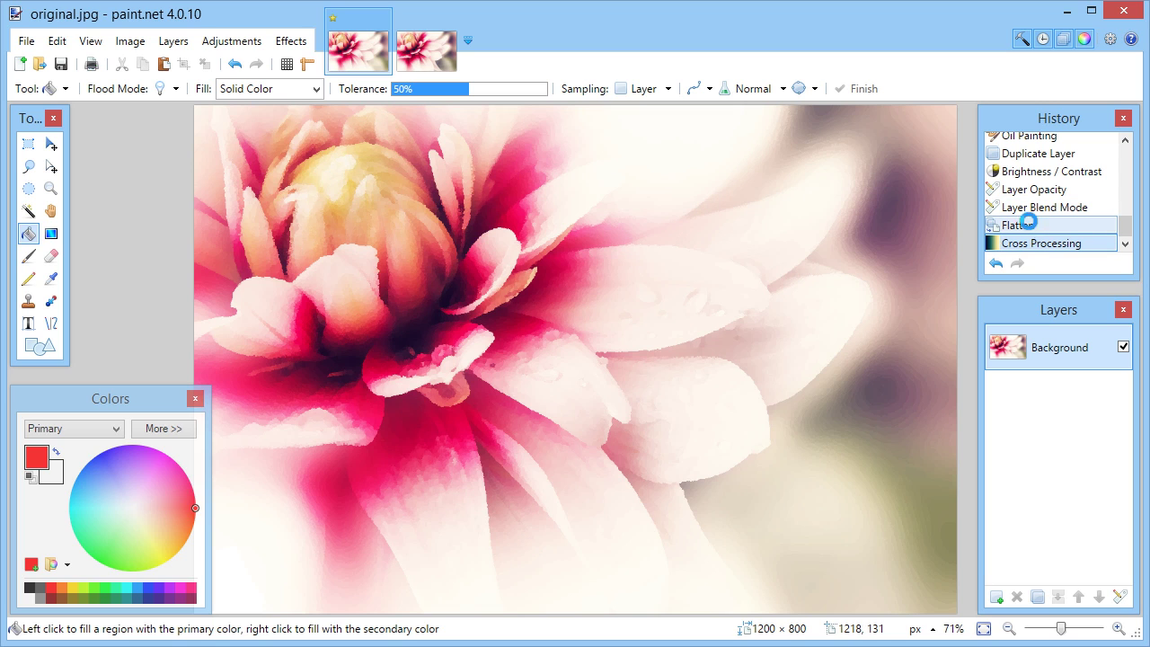
{"action": "left_click", "coordinate": [1041, 244]}
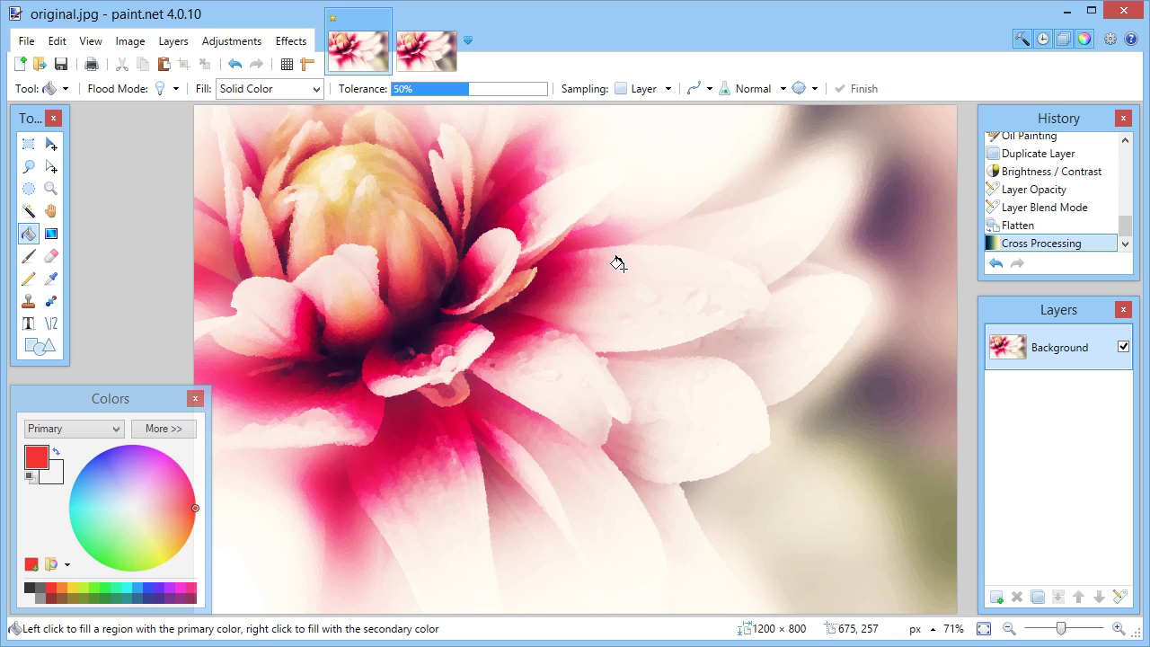
{"action": "left_click", "coordinate": [427, 45]}
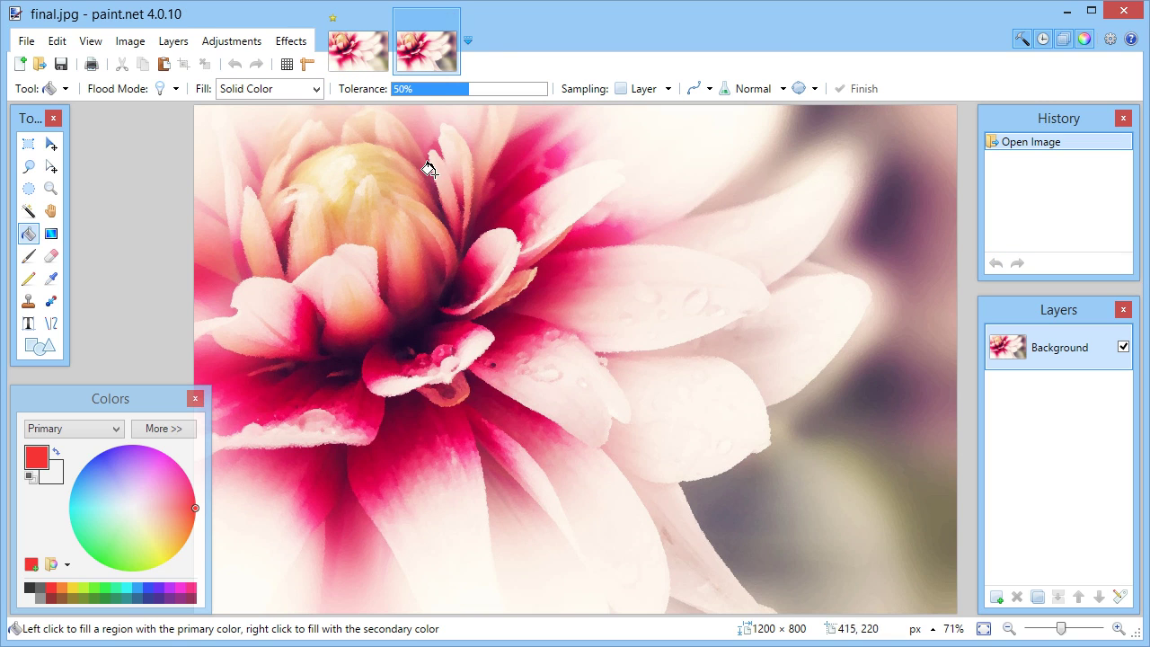
{"action": "left_click", "coordinate": [372, 42]}
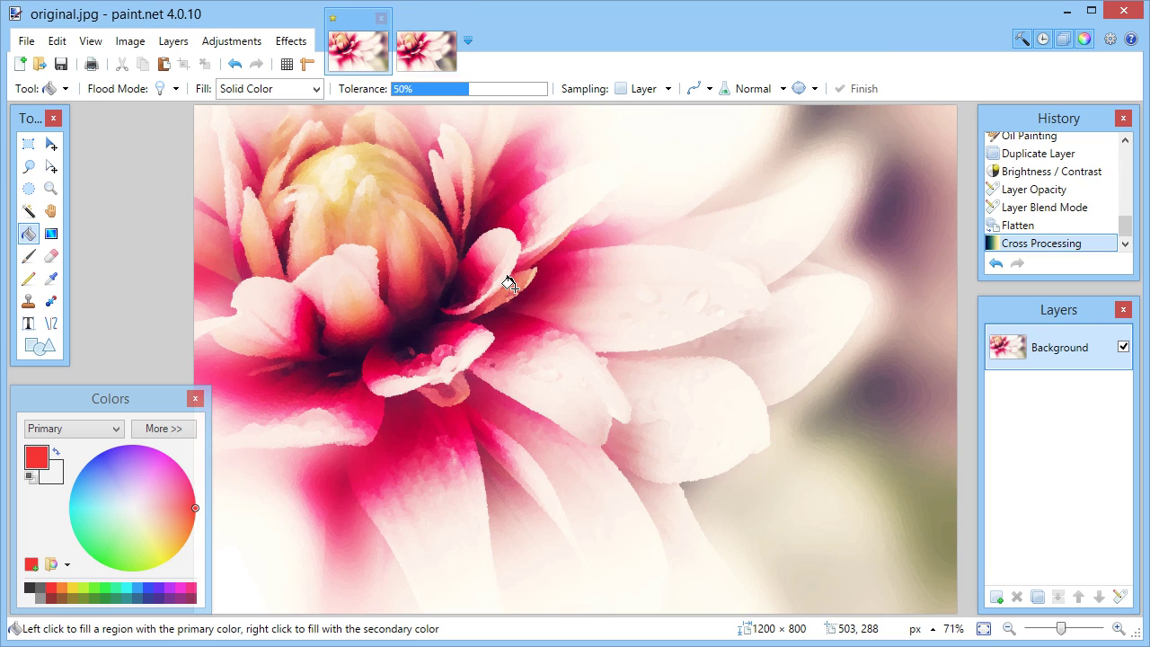
{"action": "left_click", "coordinate": [442, 49]}
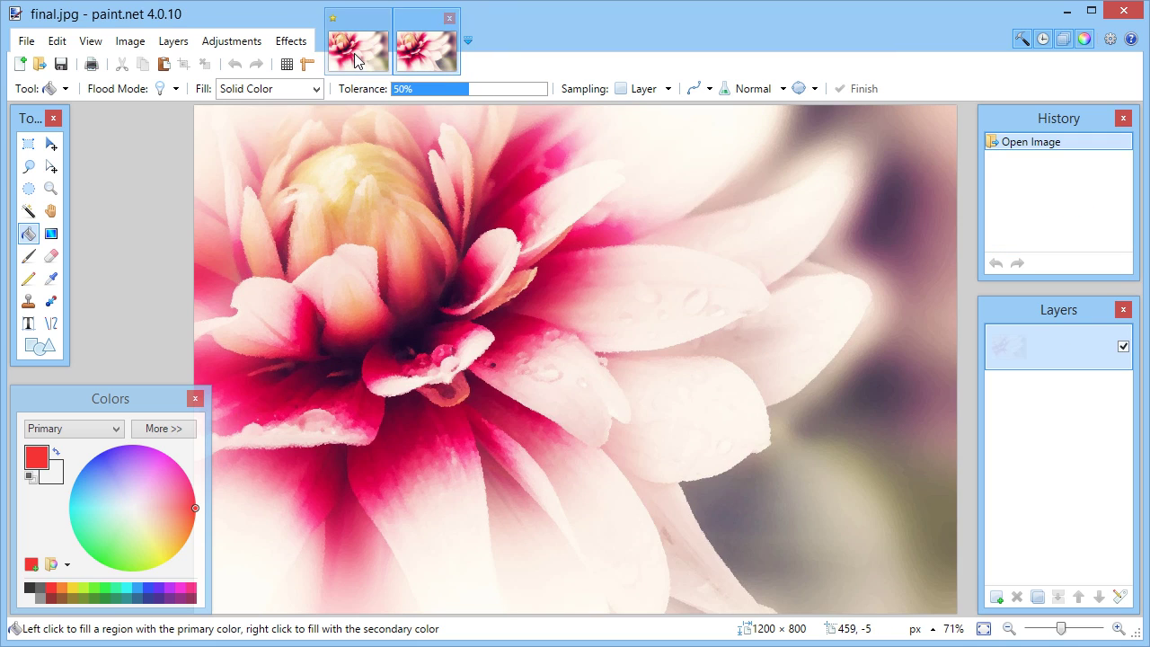
{"action": "left_click", "coordinate": [354, 53]}
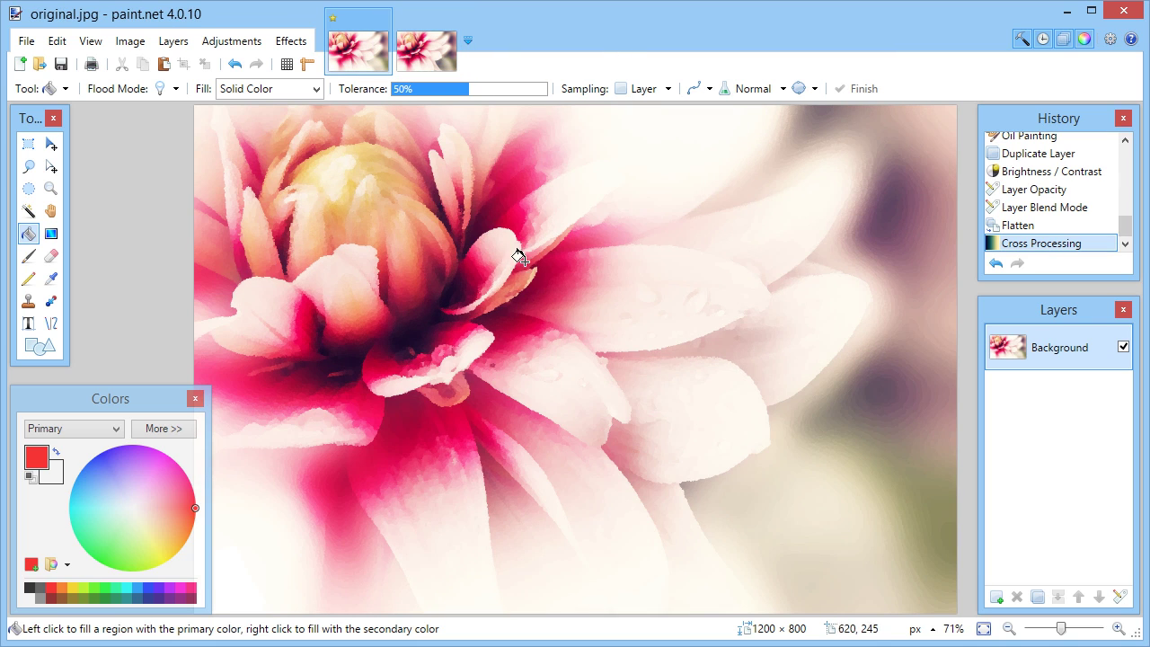
{"action": "scroll", "coordinate": [521, 248], "scroll_direction": "up", "scroll_amount": 5}
{"action": "scroll", "coordinate": [493, 270], "scroll_direction": "down", "scroll_amount": 5}
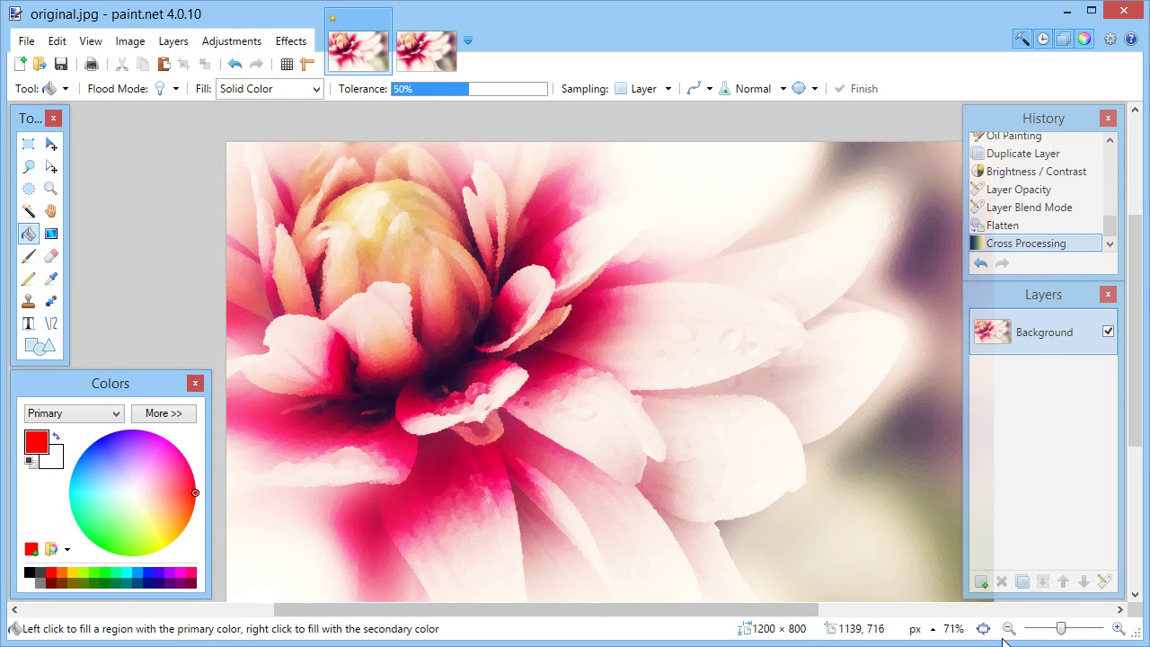
{"action": "left_click", "coordinate": [983, 628]}
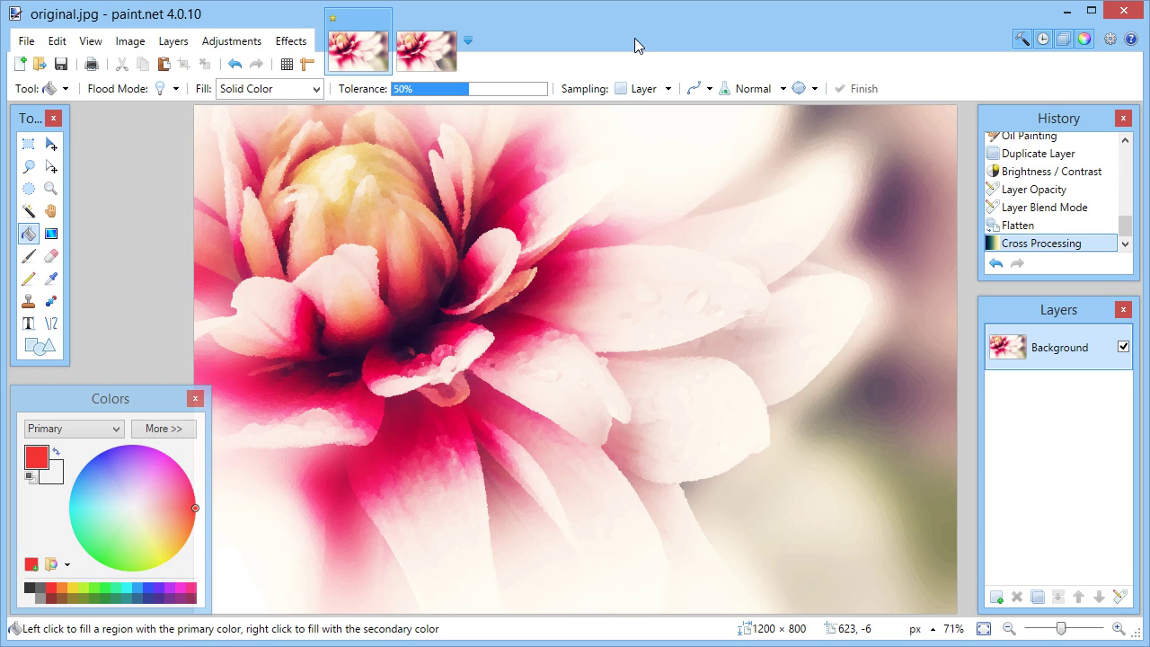